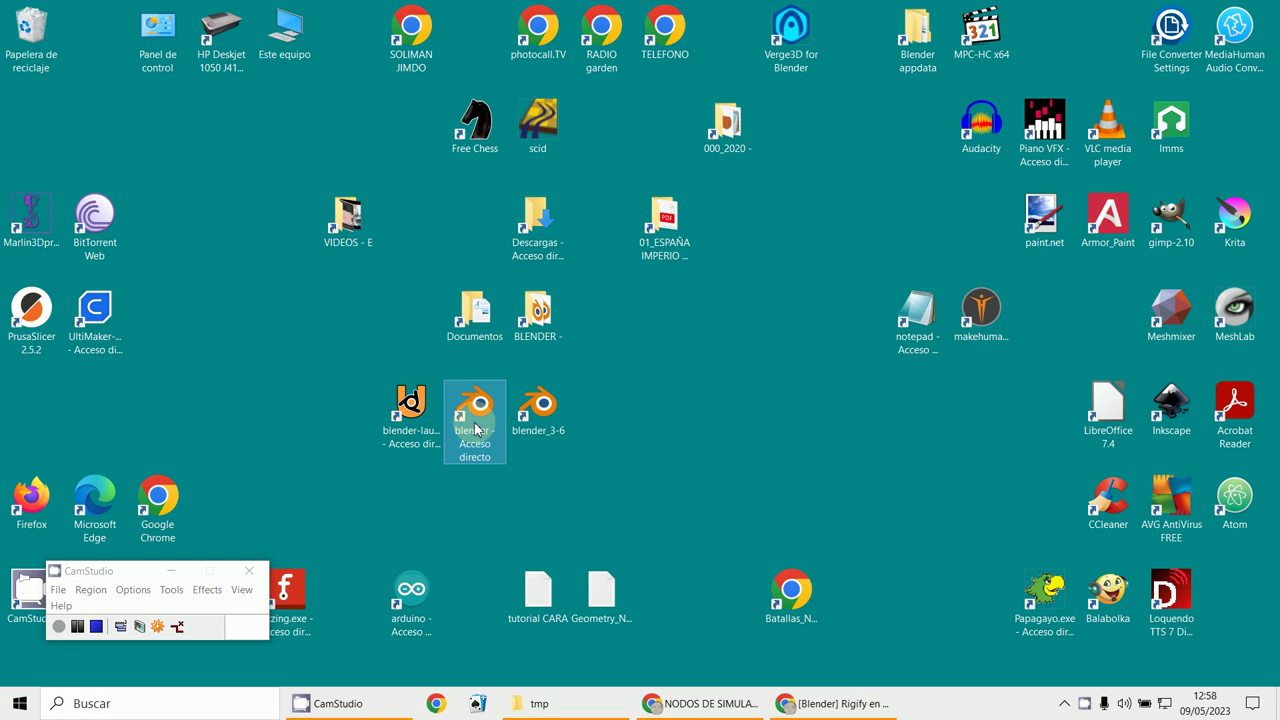
# Step: Launch Blender 3.5.1 from the desktop, search its add-ons for "rig" to check Rigify, and close the program
pyautogui.doubleClick(476, 428)
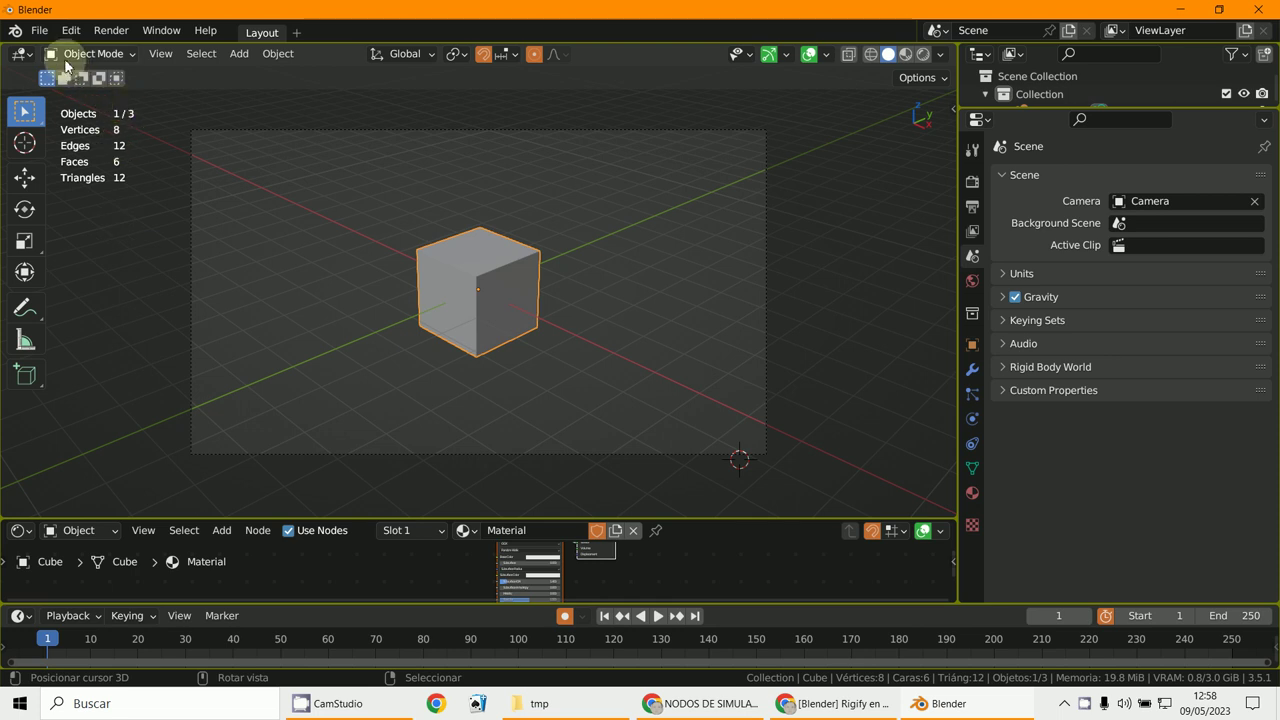
pyautogui.click(71, 30)
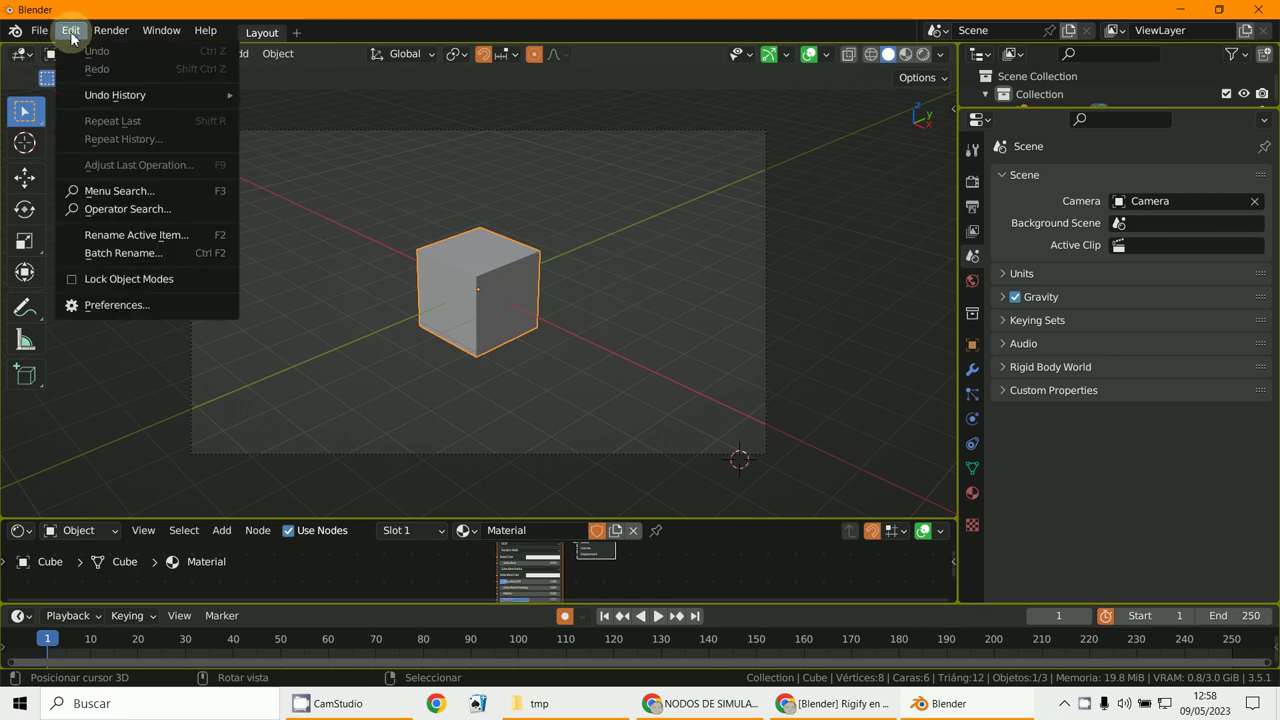
pyautogui.click(76, 305)
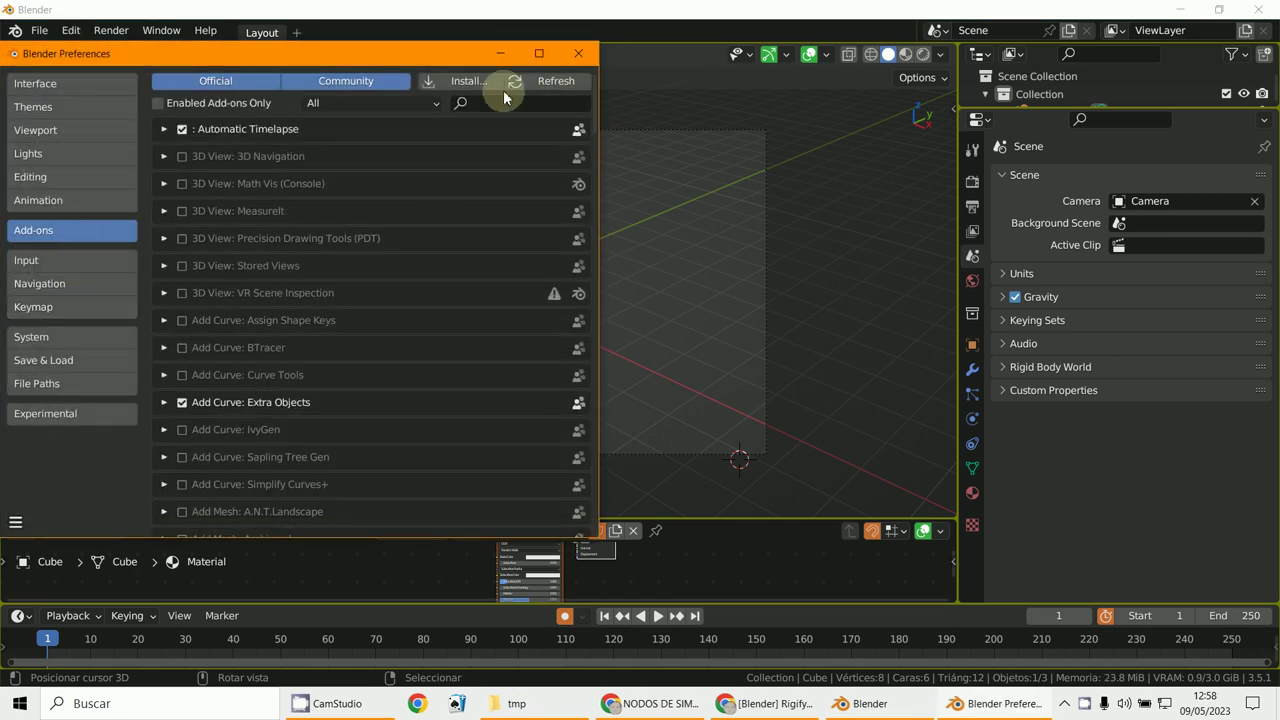
pyautogui.write('ri')
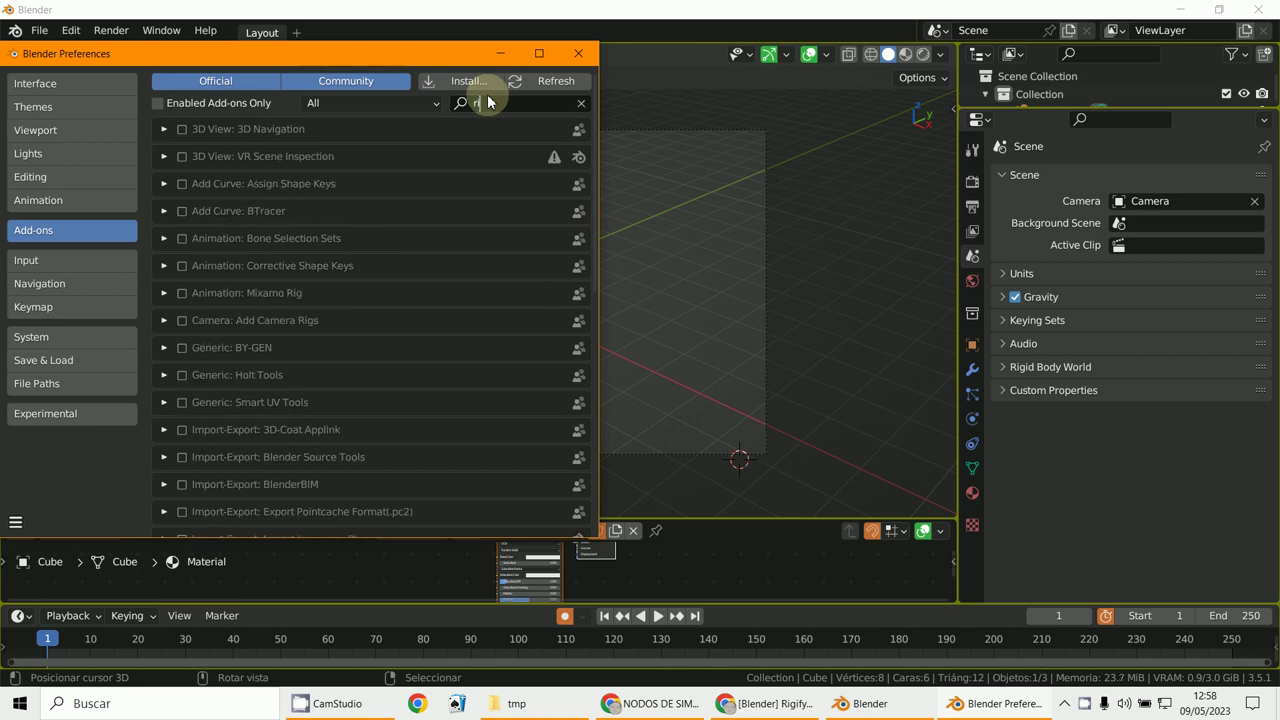
pyautogui.write('g')
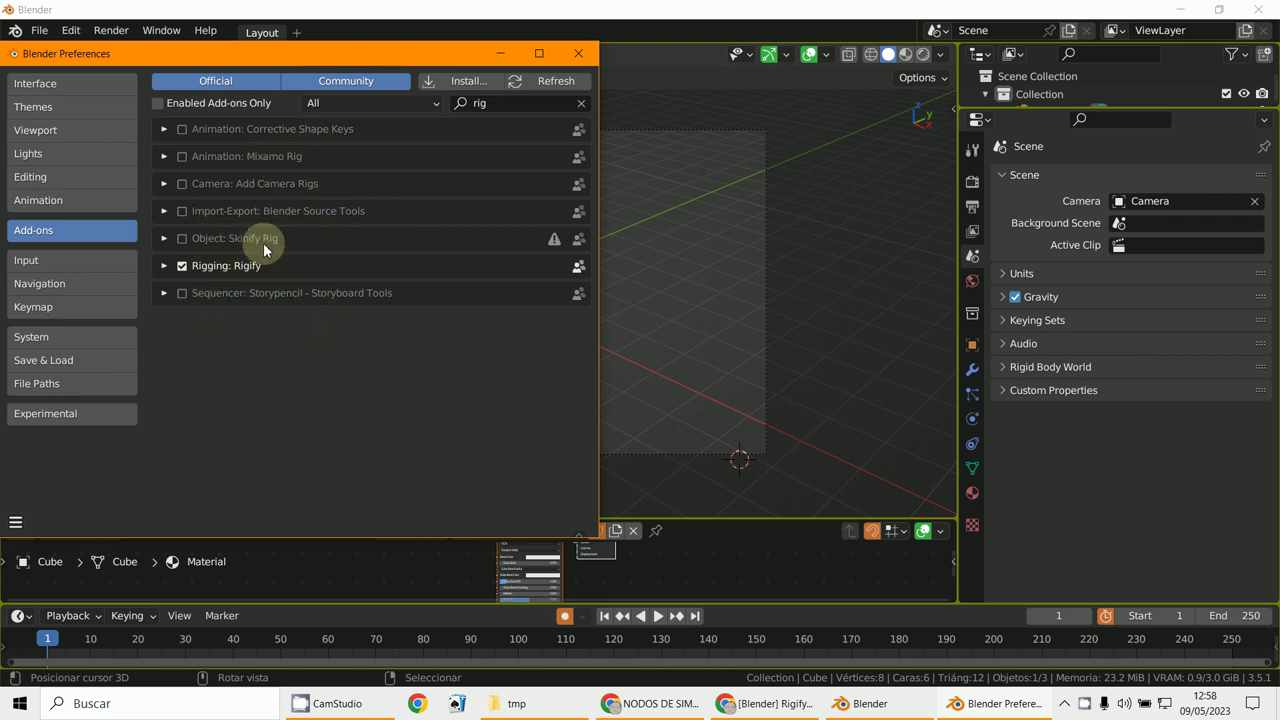
pyautogui.click(577, 53)
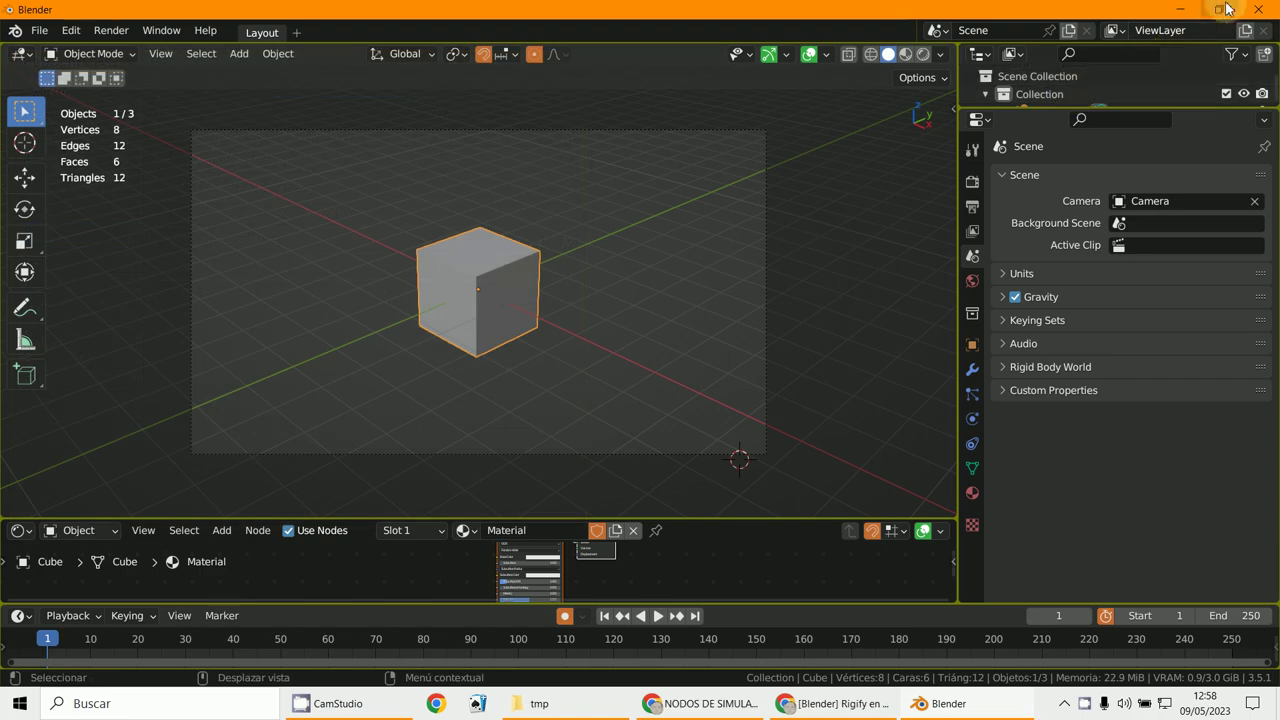
pyautogui.click(1258, 9)
# Step: Launch Blender 3.6 from the desktop and search its add-ons for "rig" to check which rigging add-ons are enabled
pyautogui.doubleClick(540, 404)
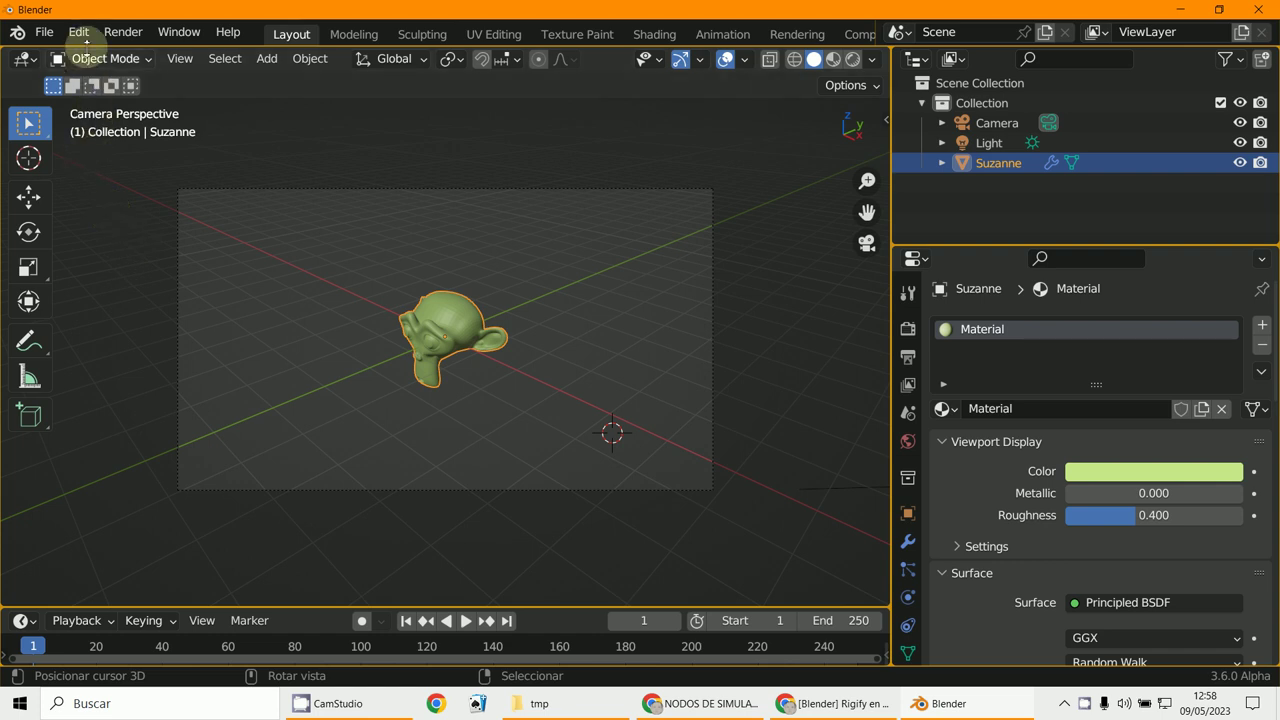
pyautogui.click(78, 32)
pyautogui.click(100, 317)
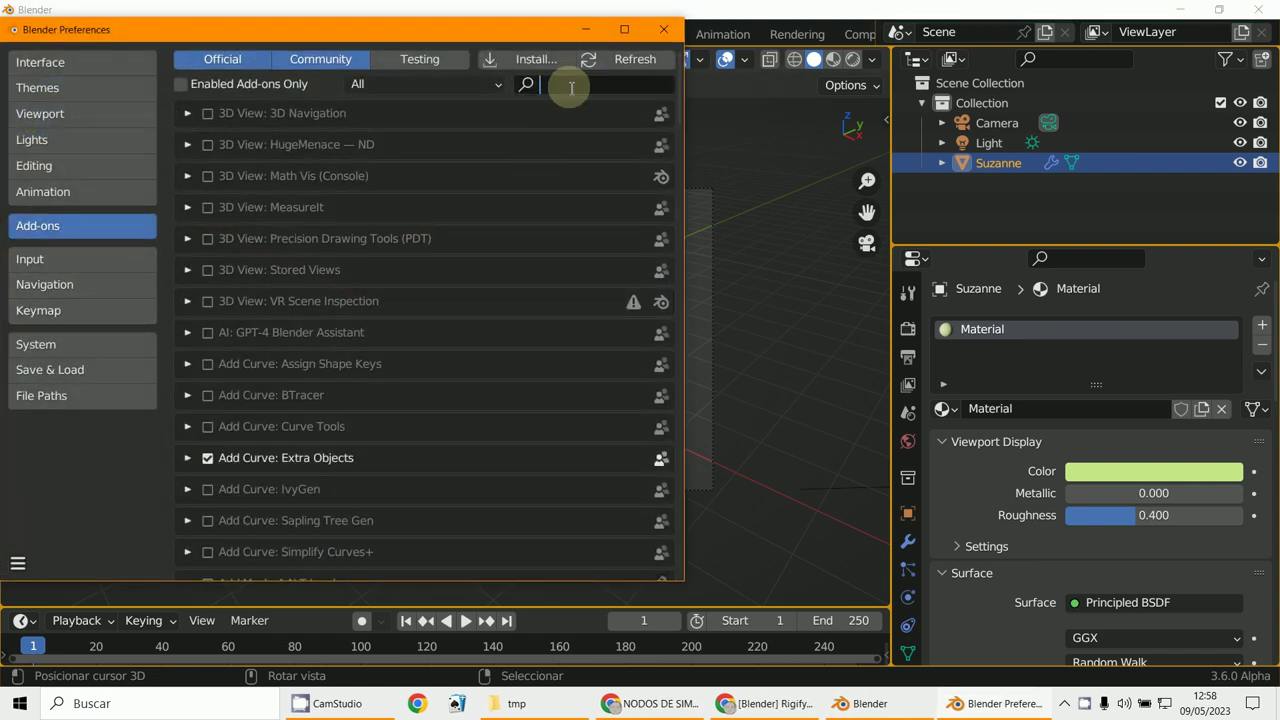
pyautogui.write('rig')
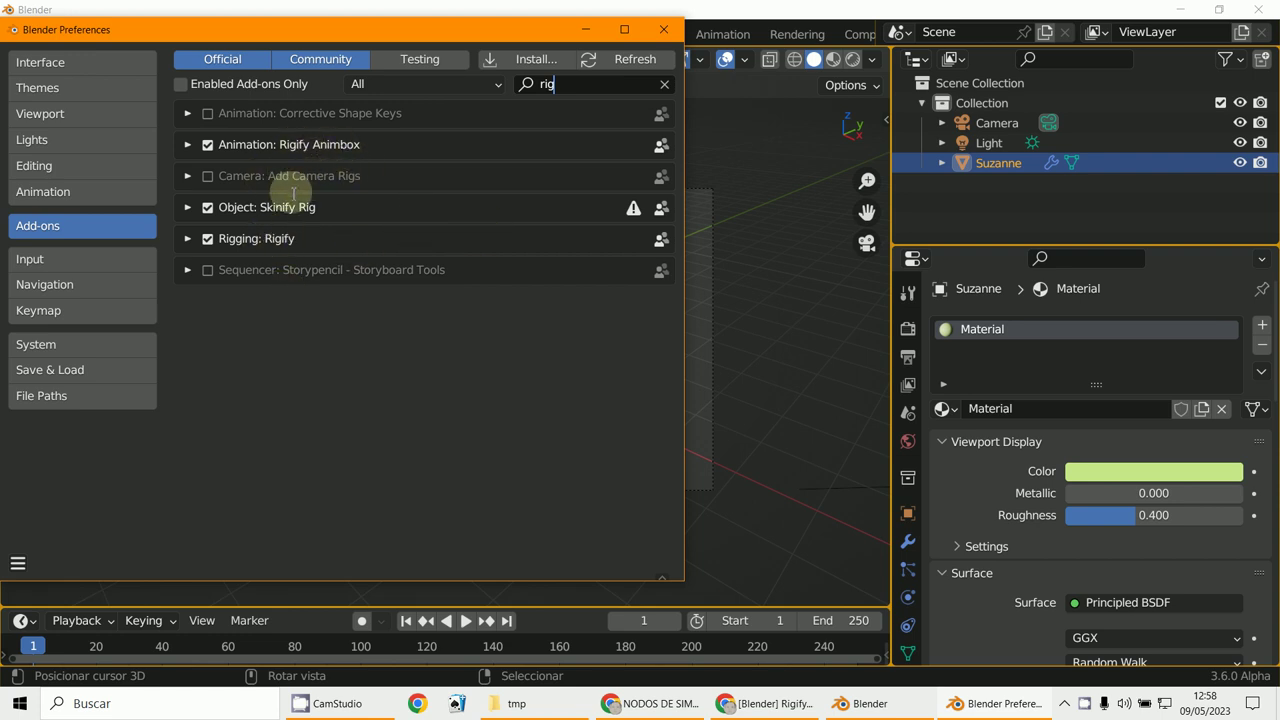
pyautogui.click(665, 29)
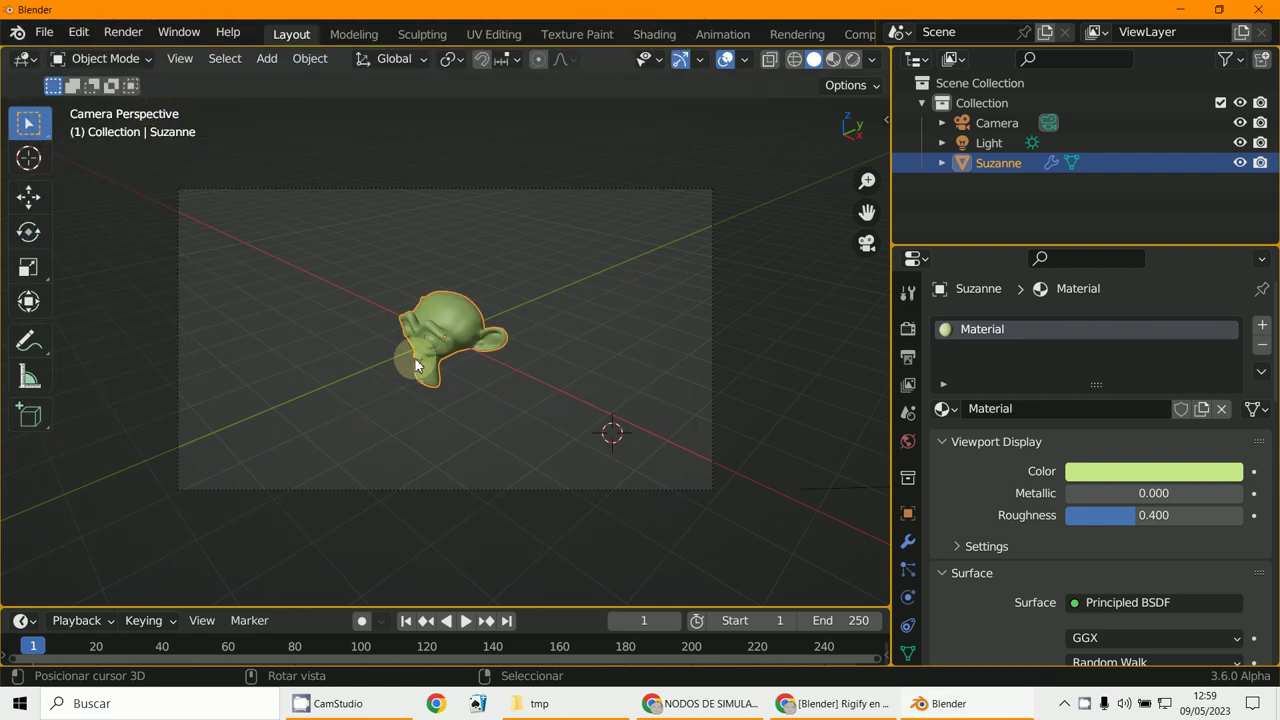
# Step: Open Susana_mona_pru3.blend from the D:\BLENDER\Z_Trabajos pendientes folder
pyautogui.click(42, 33)
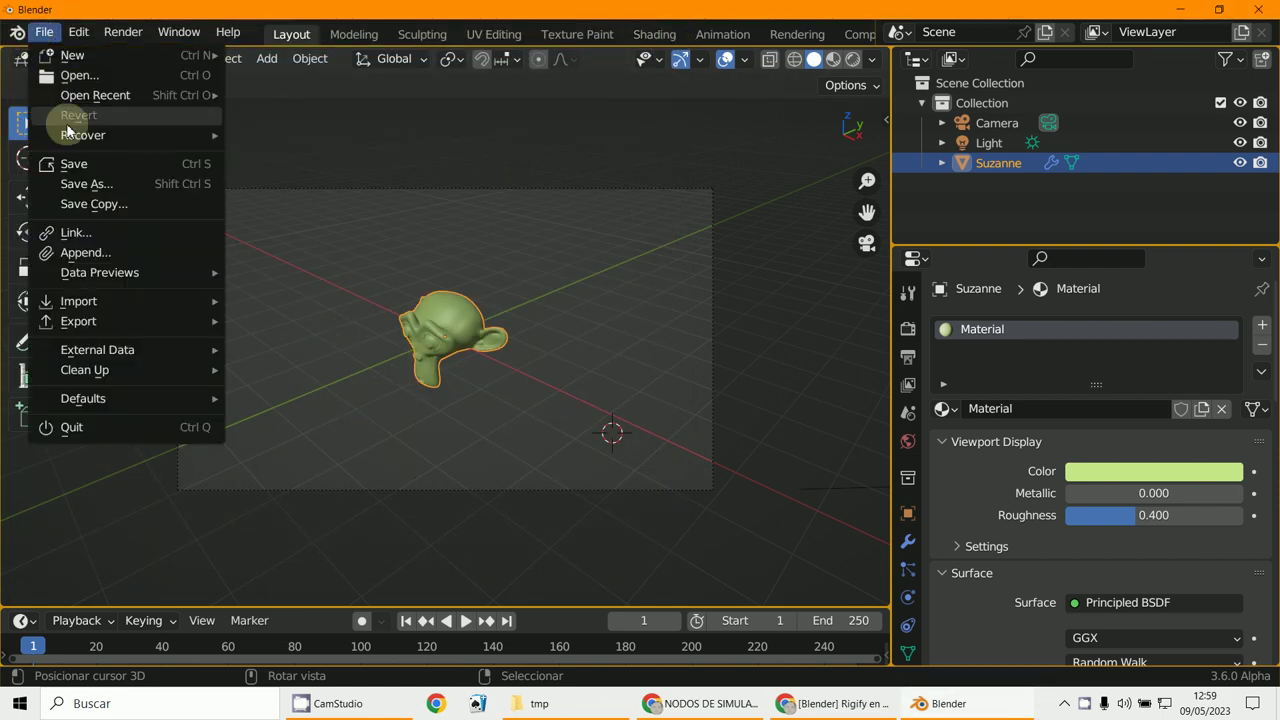
pyautogui.click(95, 76)
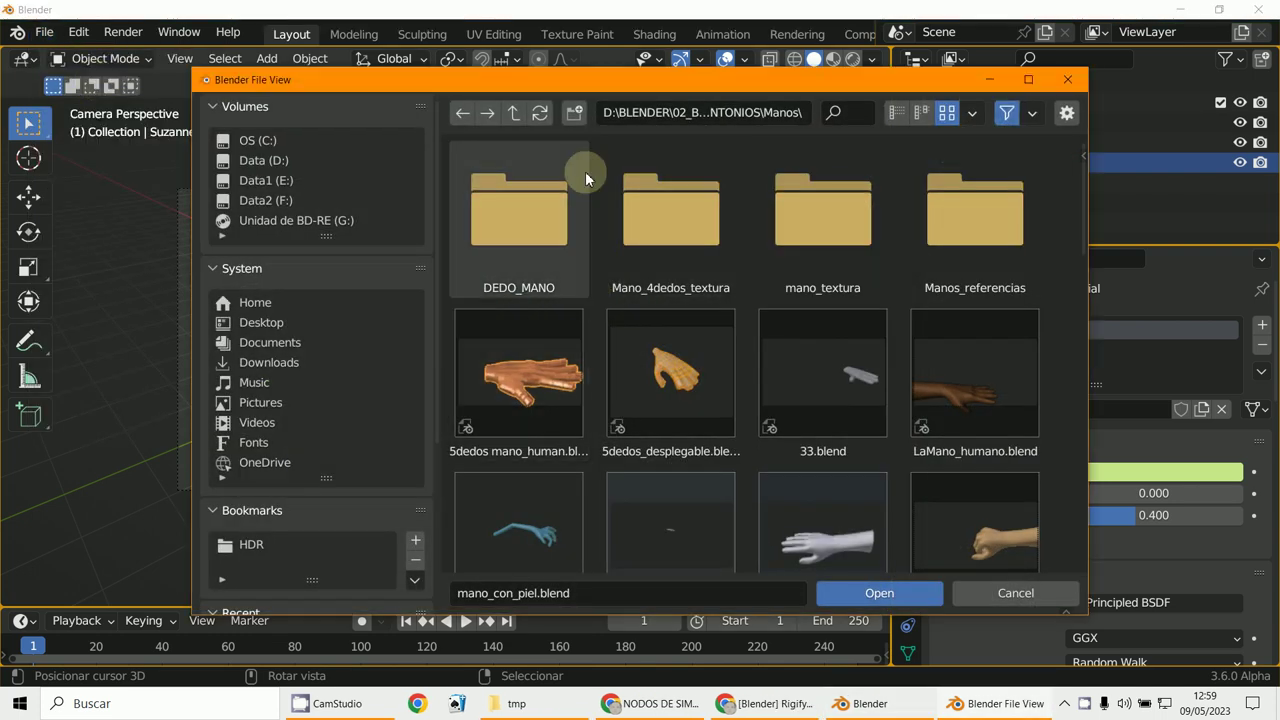
pyautogui.click(514, 112)
pyautogui.click(515, 112)
pyautogui.click(515, 112)
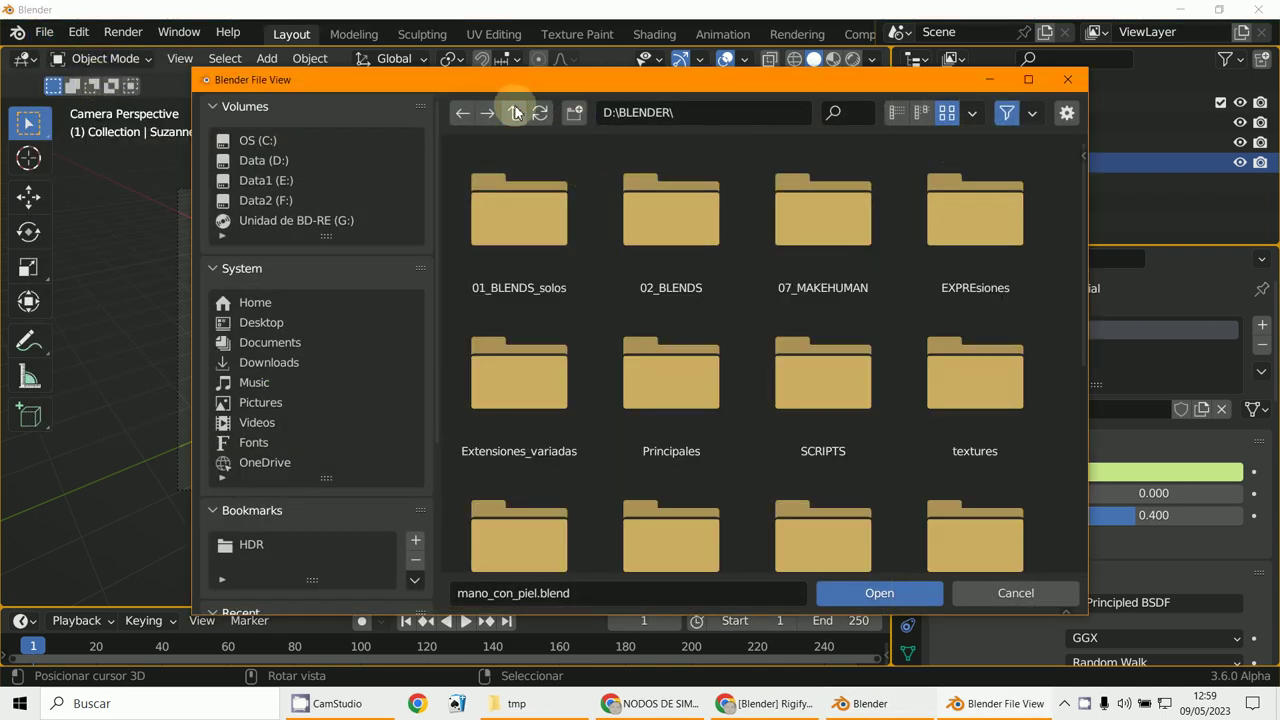
pyautogui.scroll(-3, 849, 353)
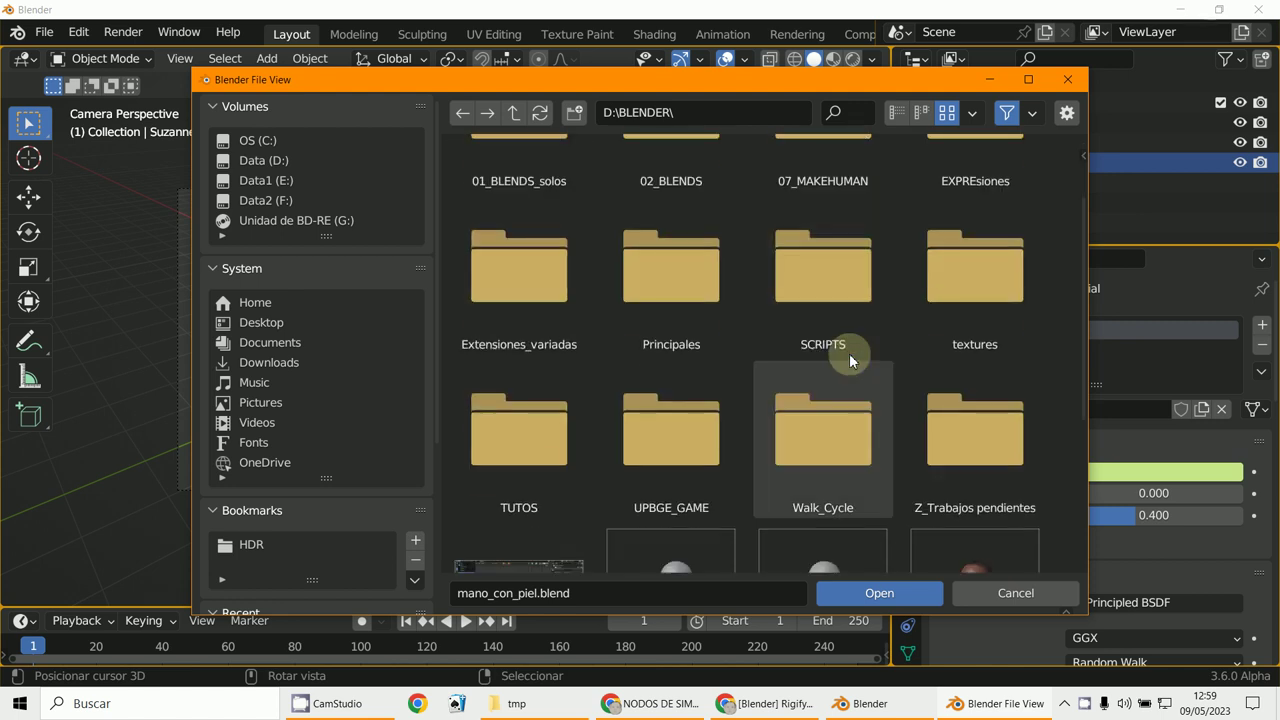
pyautogui.click(1013, 362)
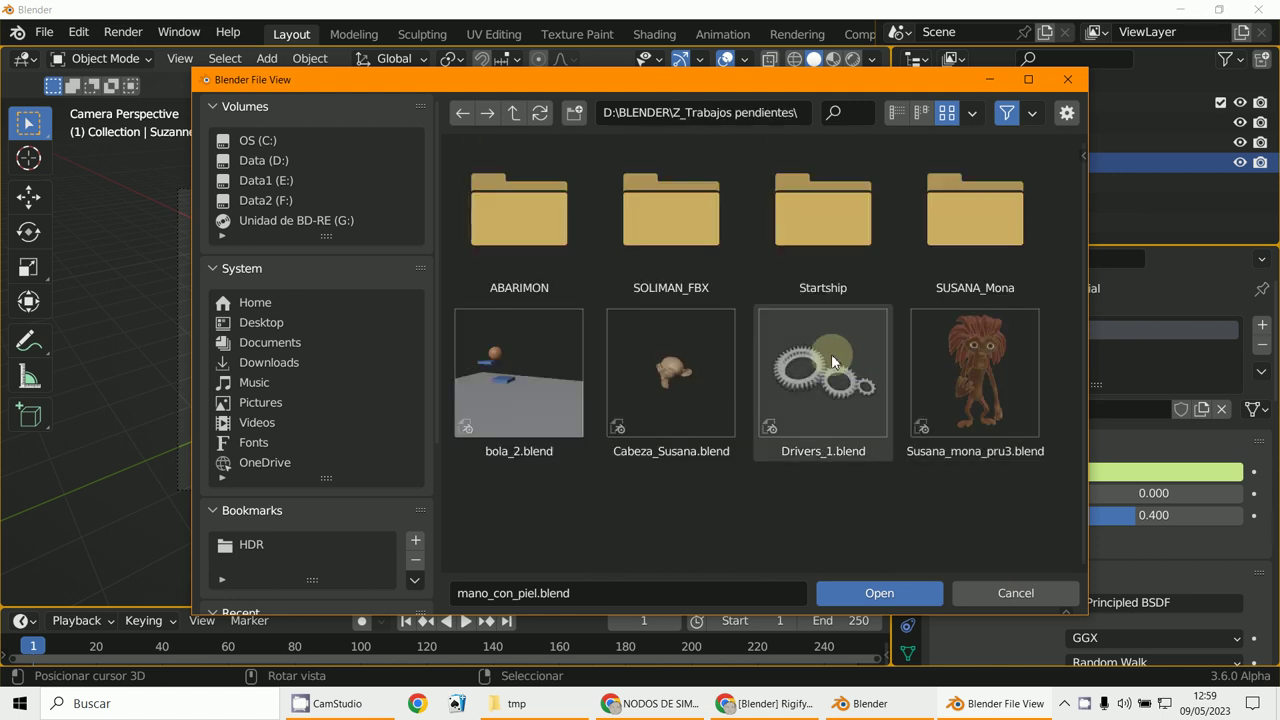
pyautogui.doubleClick(950, 361)
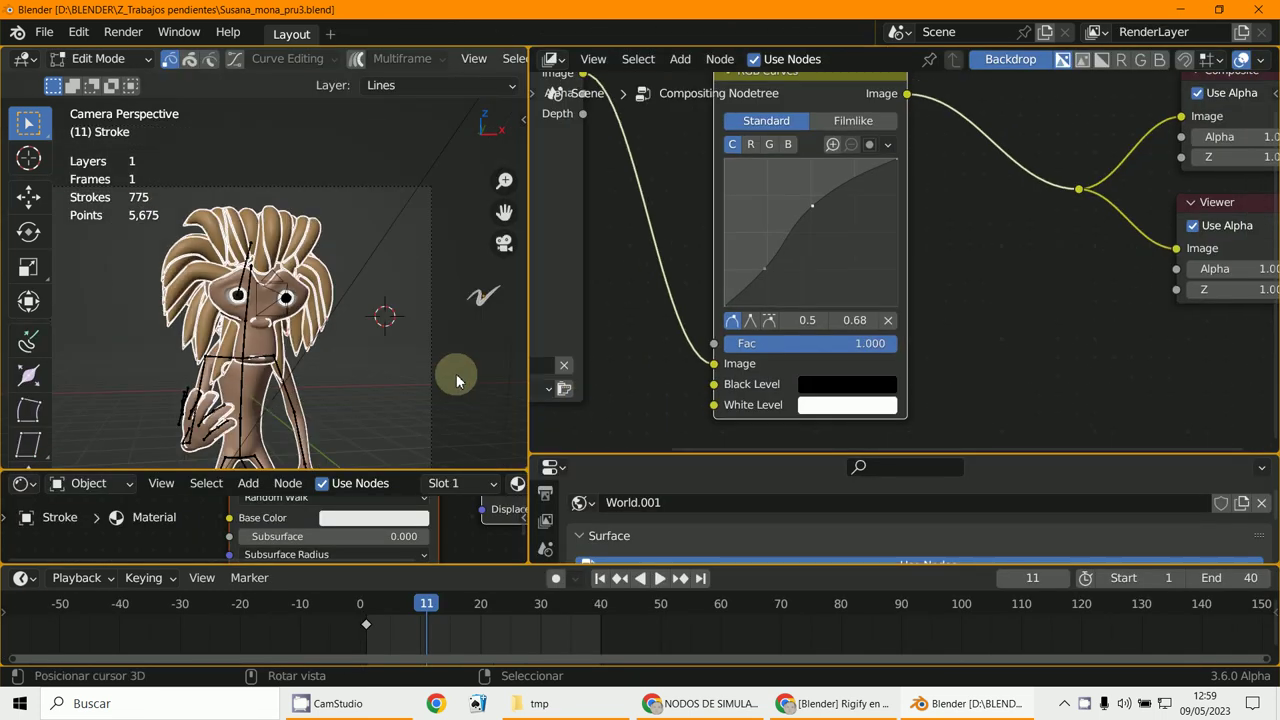
# Step: Save the character file as Susana_mona_pru4.blend in the Downloads folder and close Blender
pyautogui.scroll(5, 395, 350)
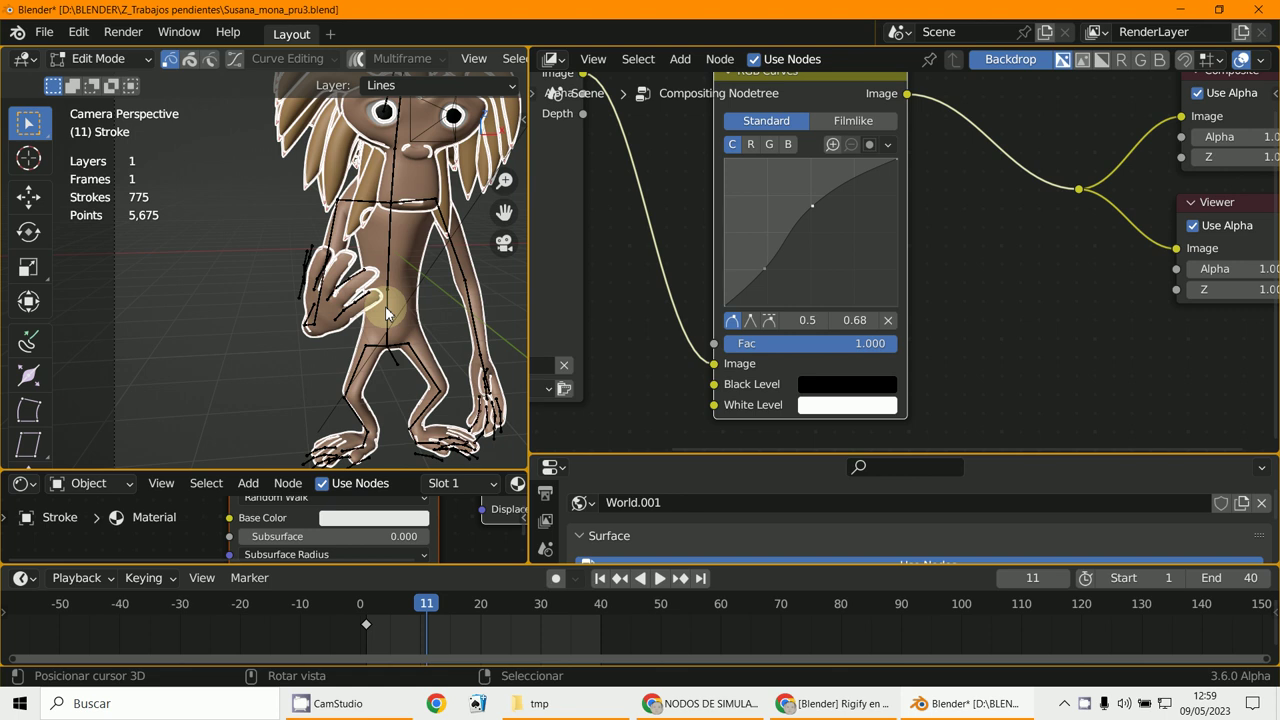
pyautogui.click(385, 306)
pyautogui.click(52, 31)
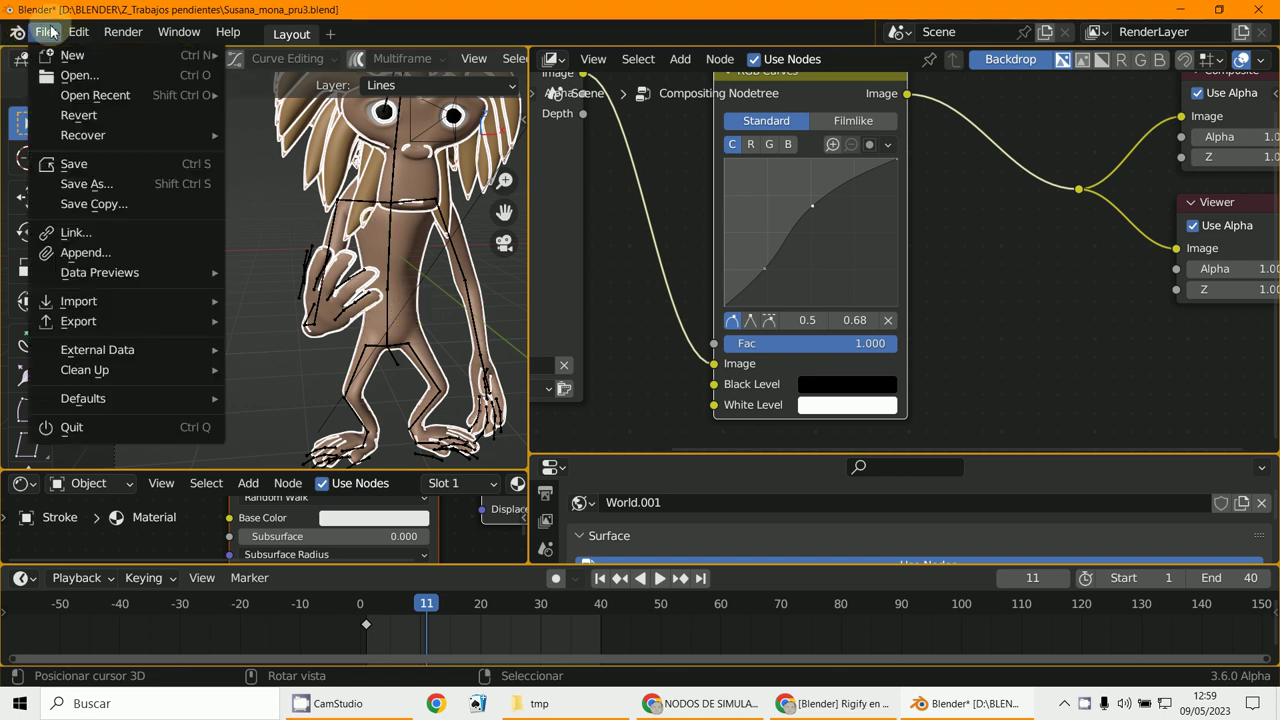
pyautogui.click(92, 180)
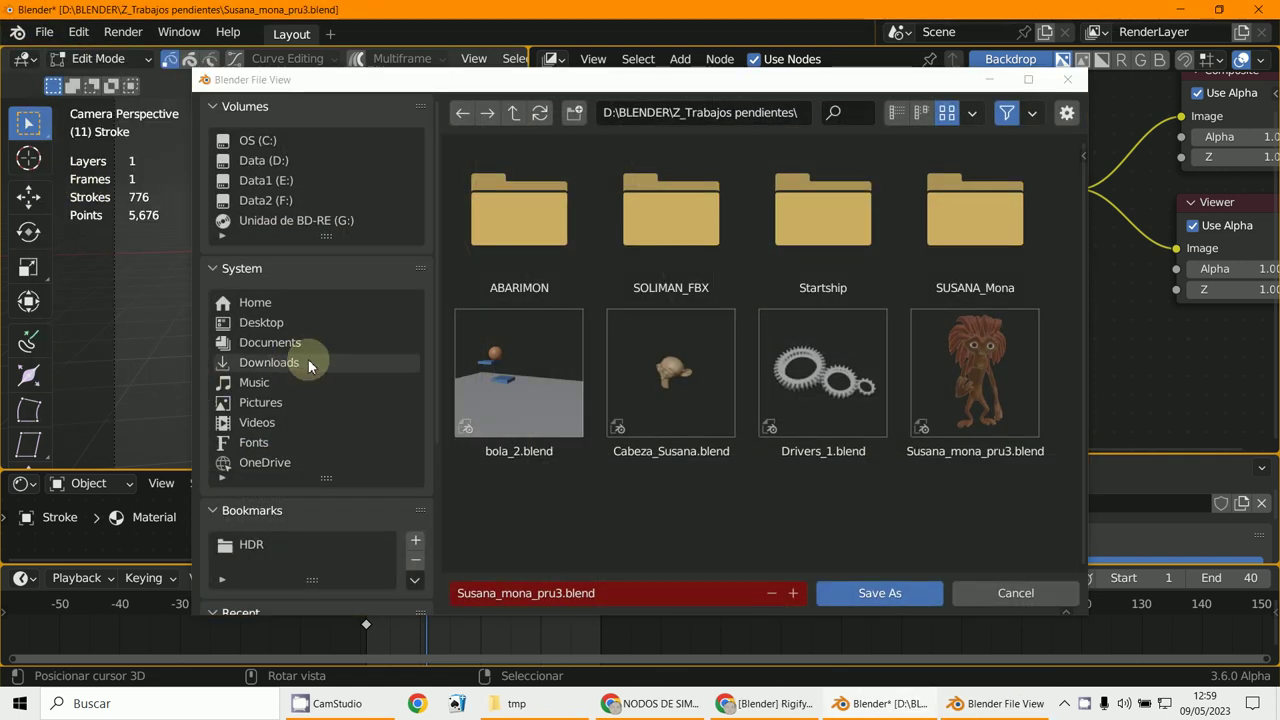
pyautogui.click(276, 362)
pyautogui.click(527, 591)
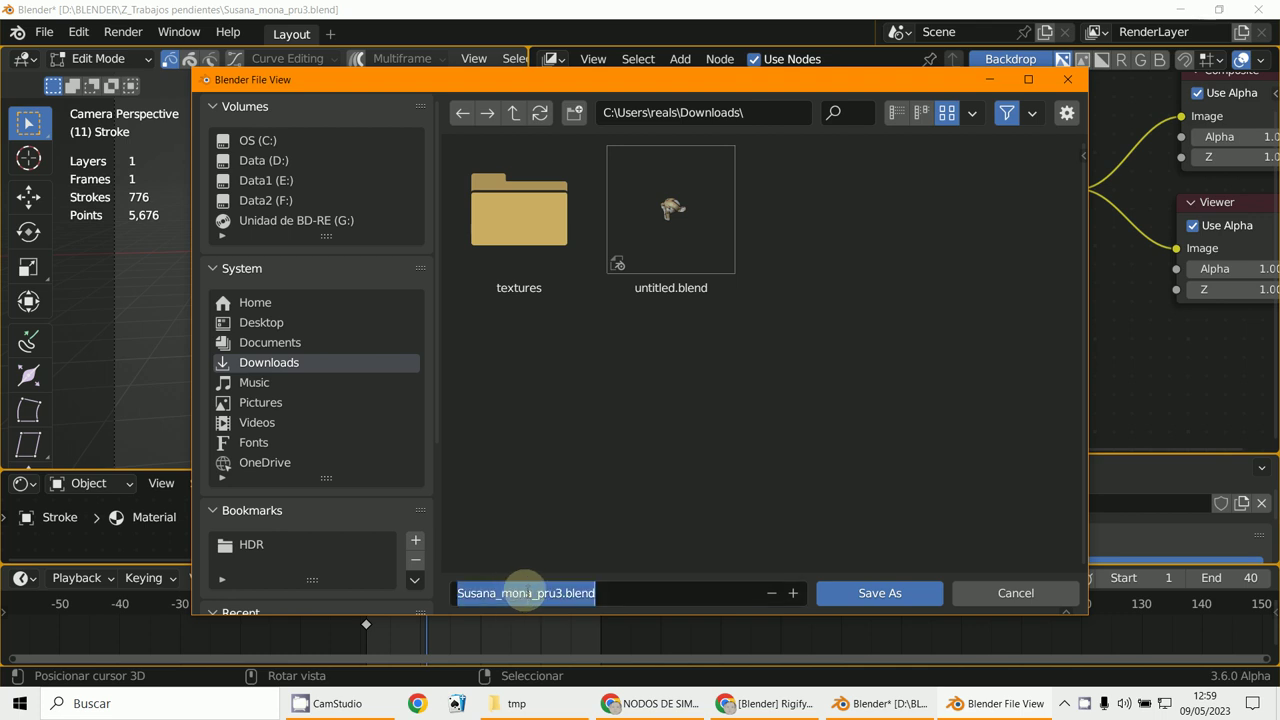
pyautogui.click(555, 592)
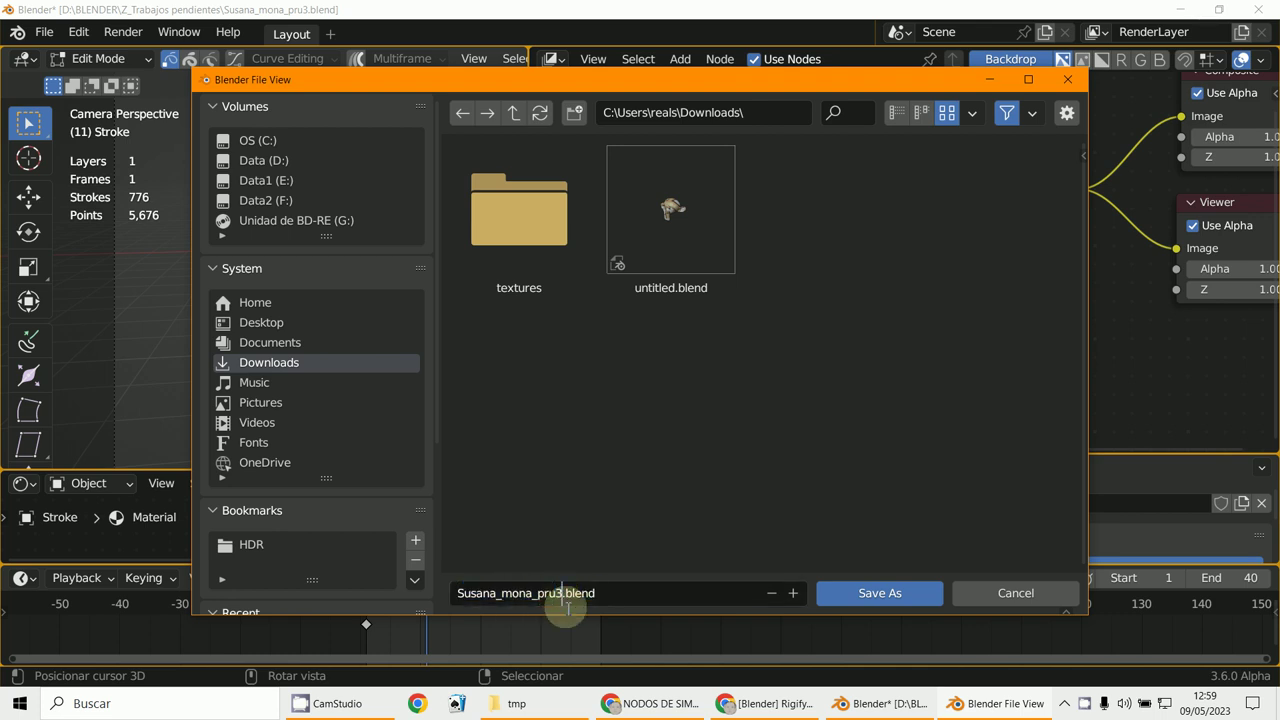
pyautogui.click(905, 592)
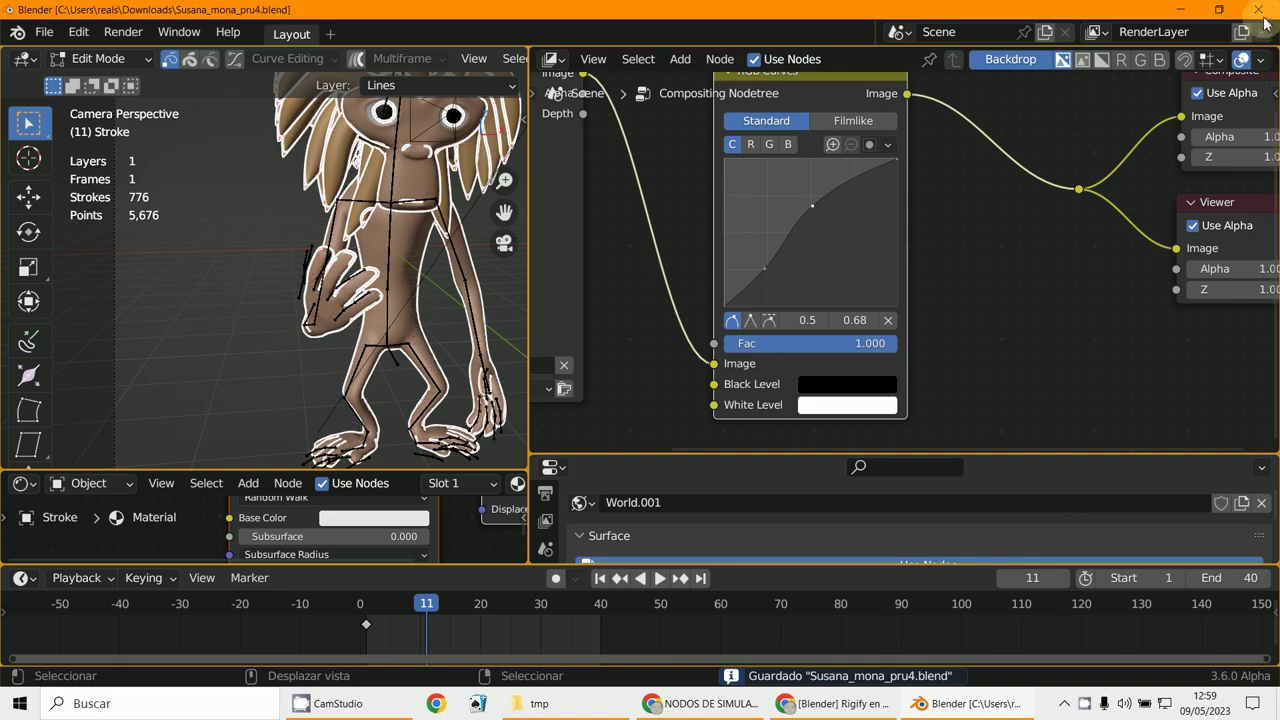
pyautogui.click(1260, 12)
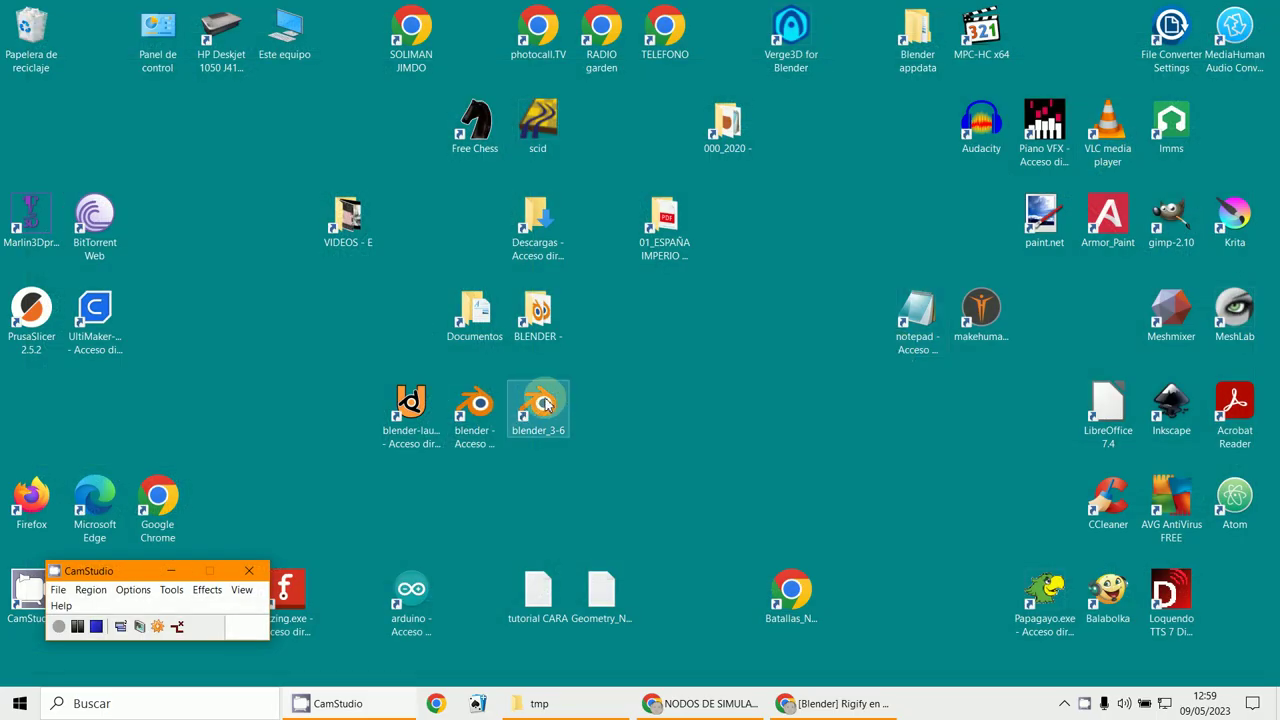
# Step: Relaunch Blender 3.6 and delete the default Suzanne monkey head from the scene
pyautogui.click(545, 403)
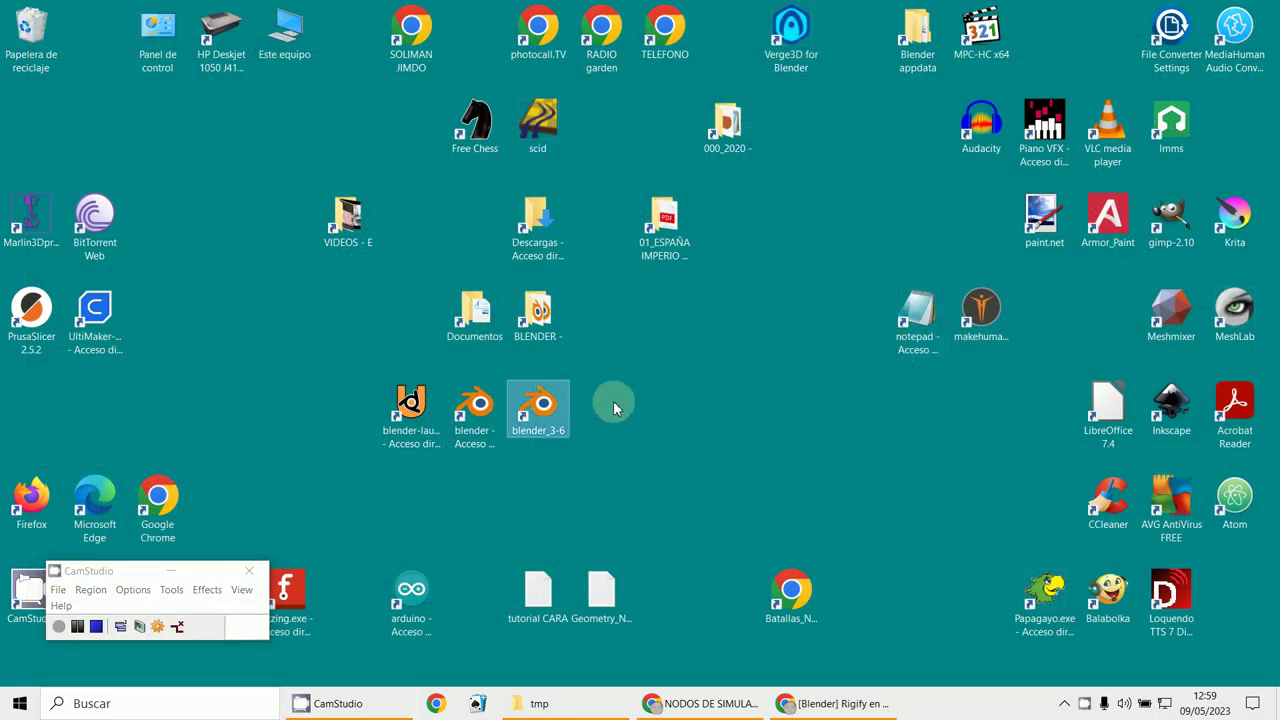
pyautogui.doubleClick(543, 425)
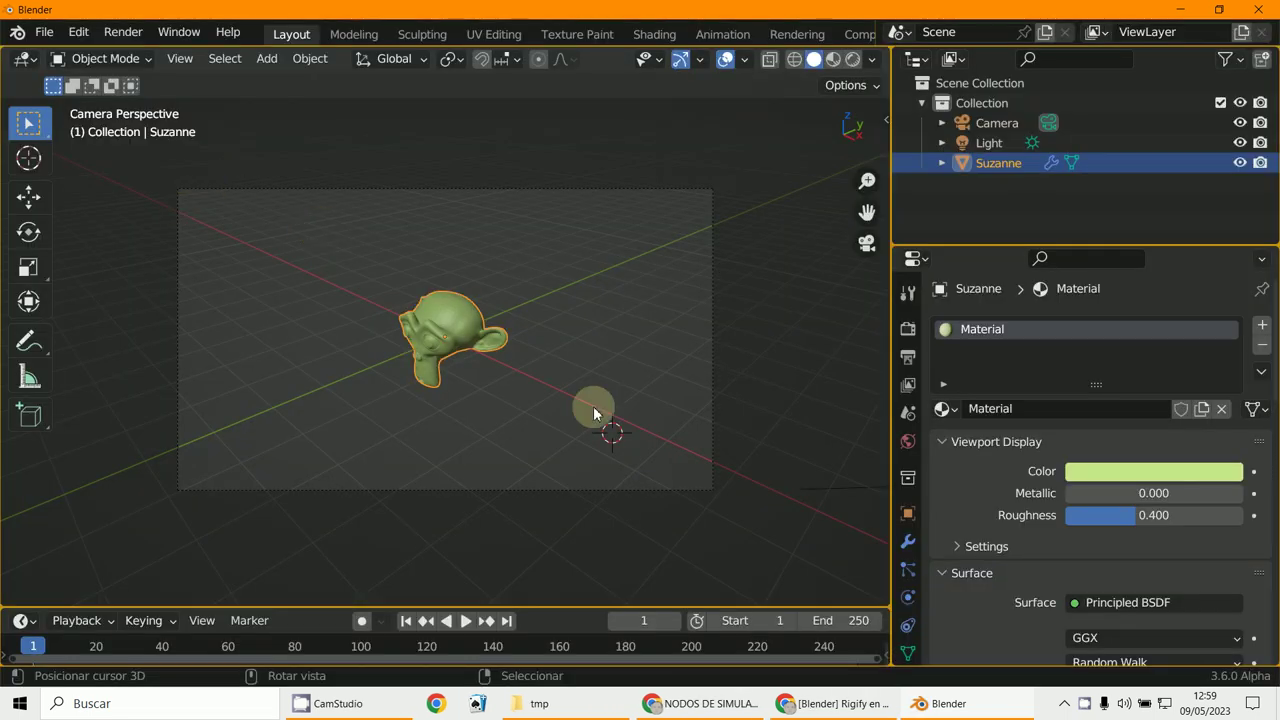
pyautogui.press('x')
pyautogui.click(372, 337)
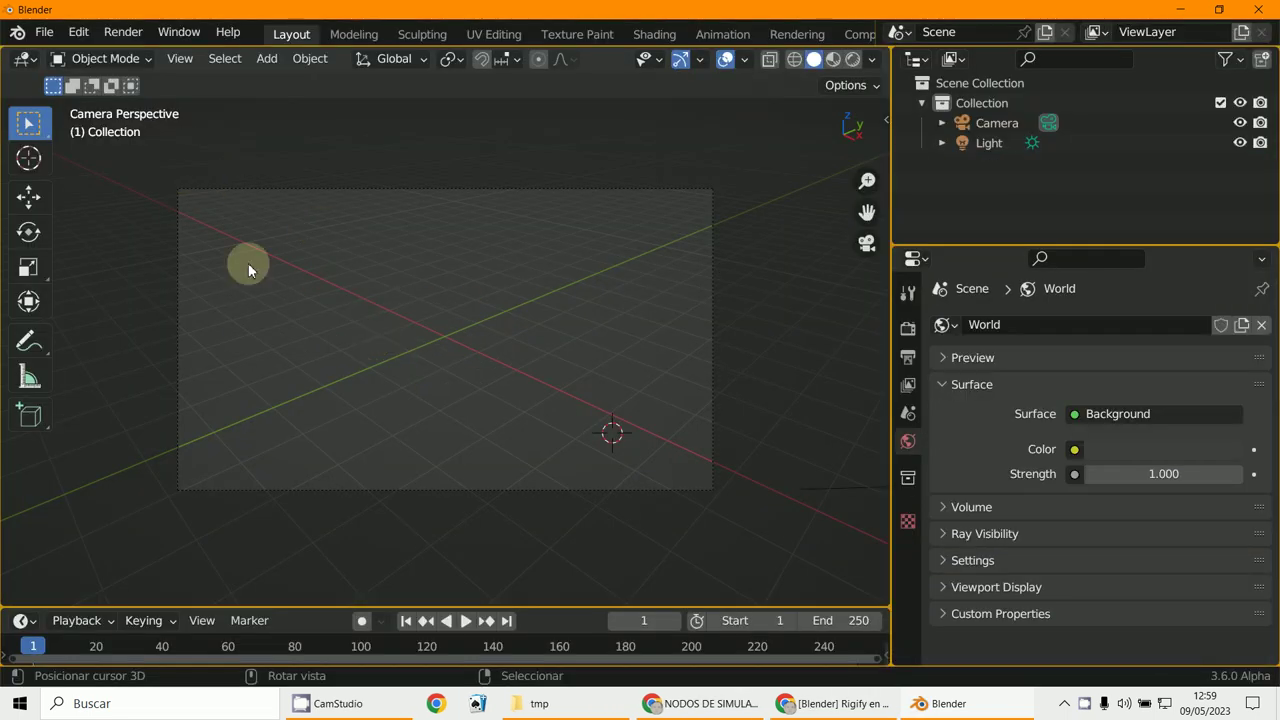
# Step: Append the Saludo action from Susana_mona_pru4.blend in the Downloads folder
pyautogui.click(46, 36)
pyautogui.moveTo(88, 304)
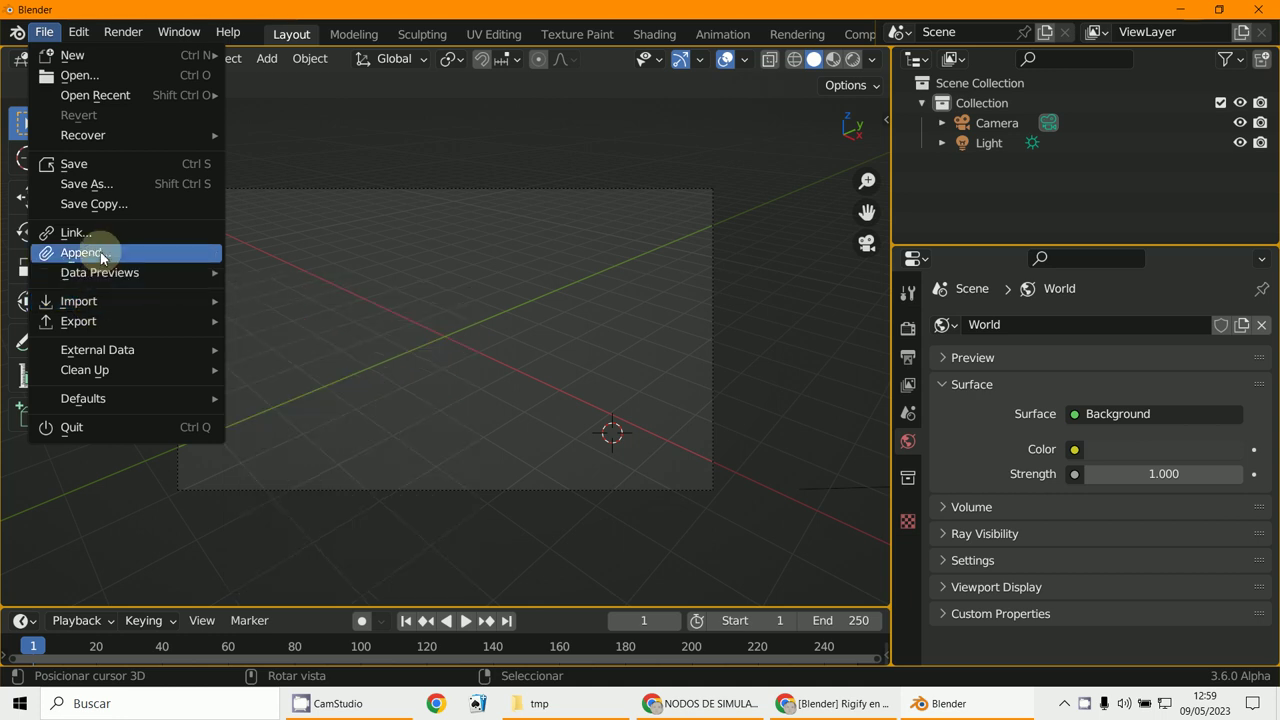
pyautogui.click(100, 254)
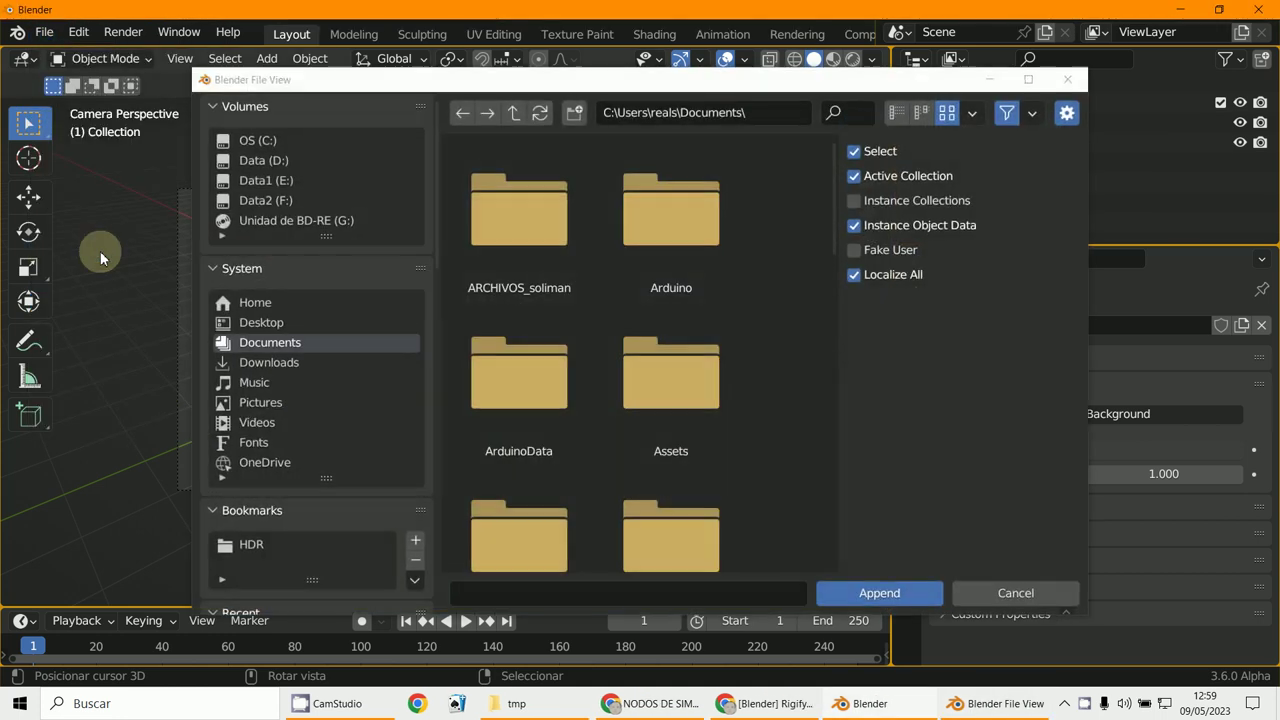
pyautogui.click(282, 362)
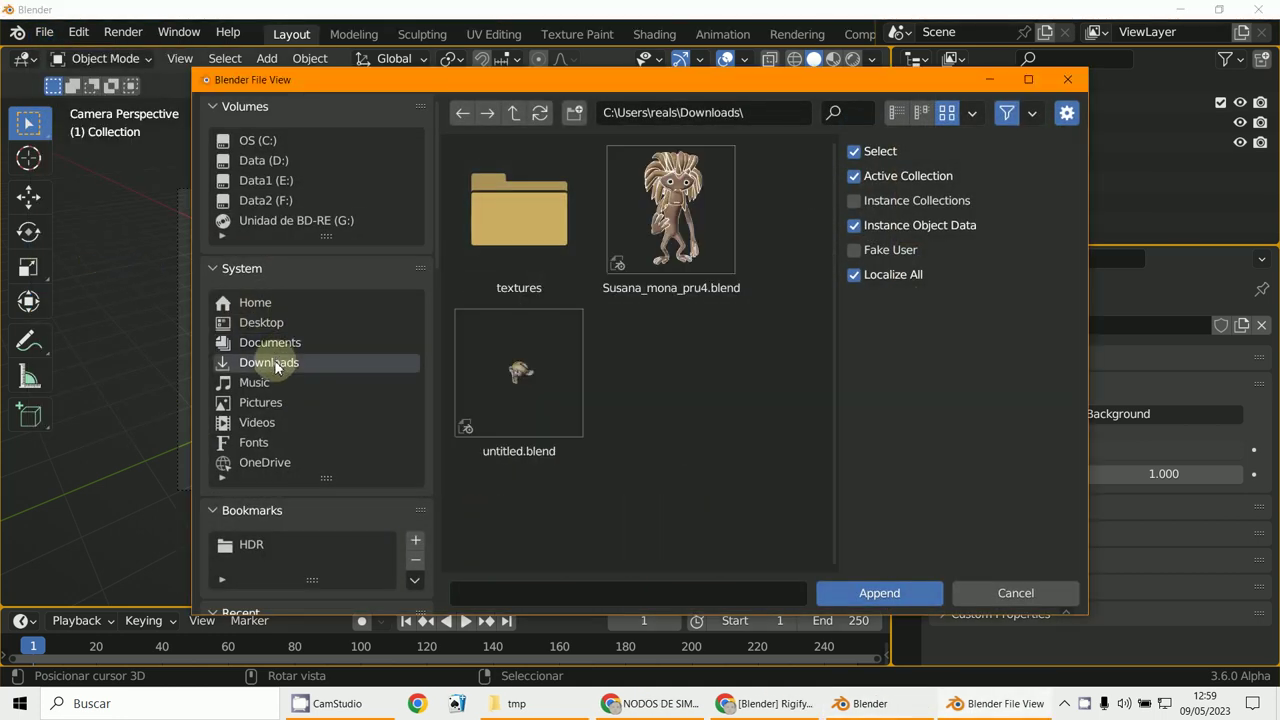
pyautogui.doubleClick(669, 235)
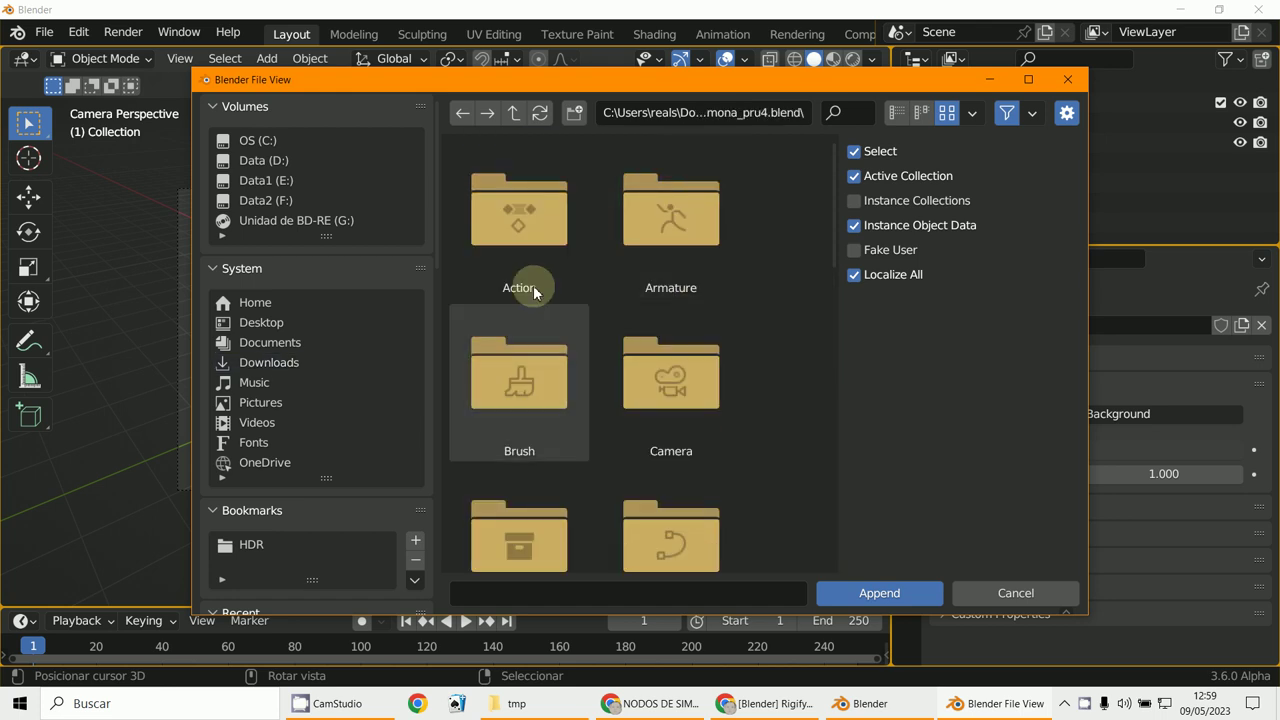
pyautogui.click(524, 229)
pyautogui.doubleClick(524, 229)
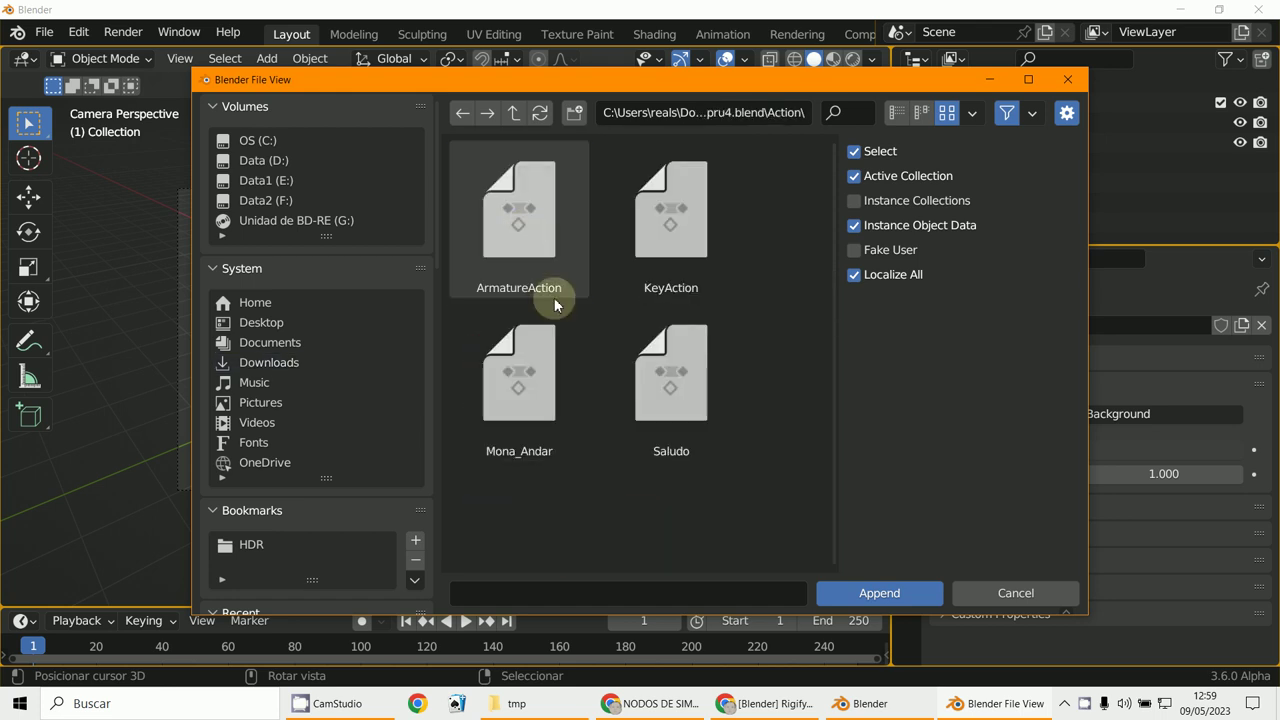
pyautogui.click(536, 421)
pyautogui.doubleClick(673, 396)
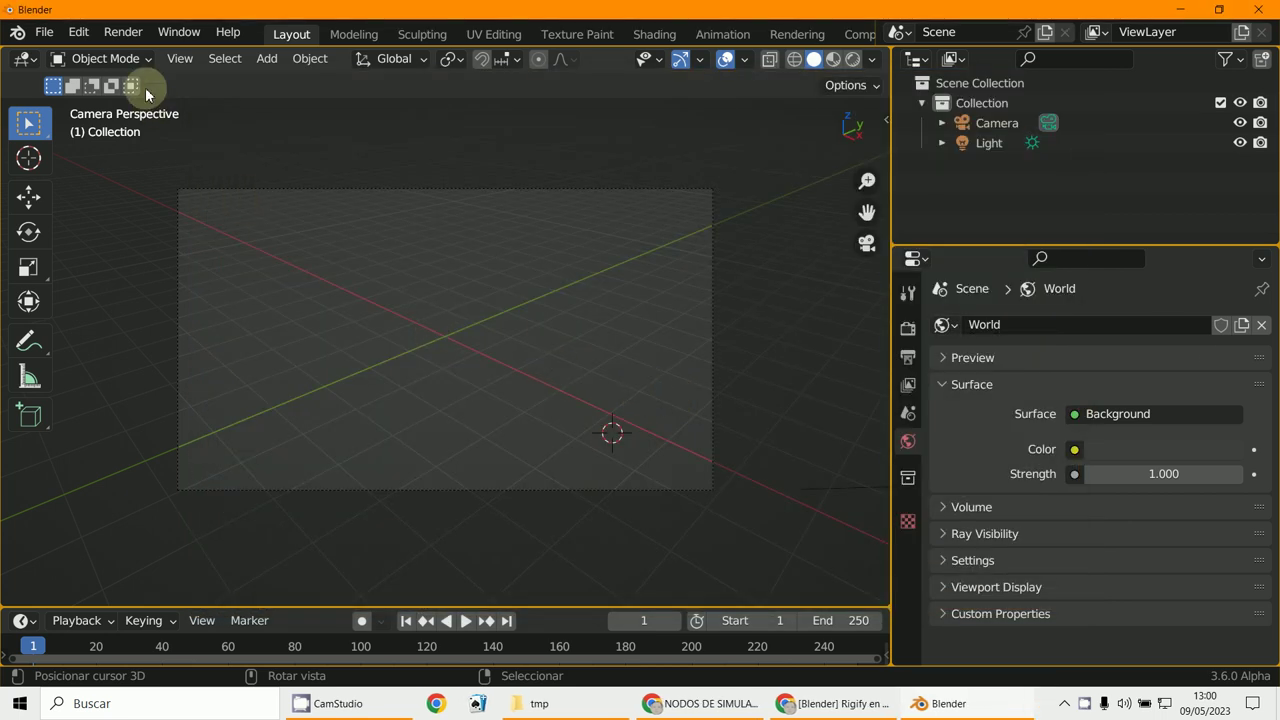
# Step: Append the Armature object from the Object data of Susana_mona_pru4.blend to the scene
pyautogui.click(44, 32)
pyautogui.click(82, 252)
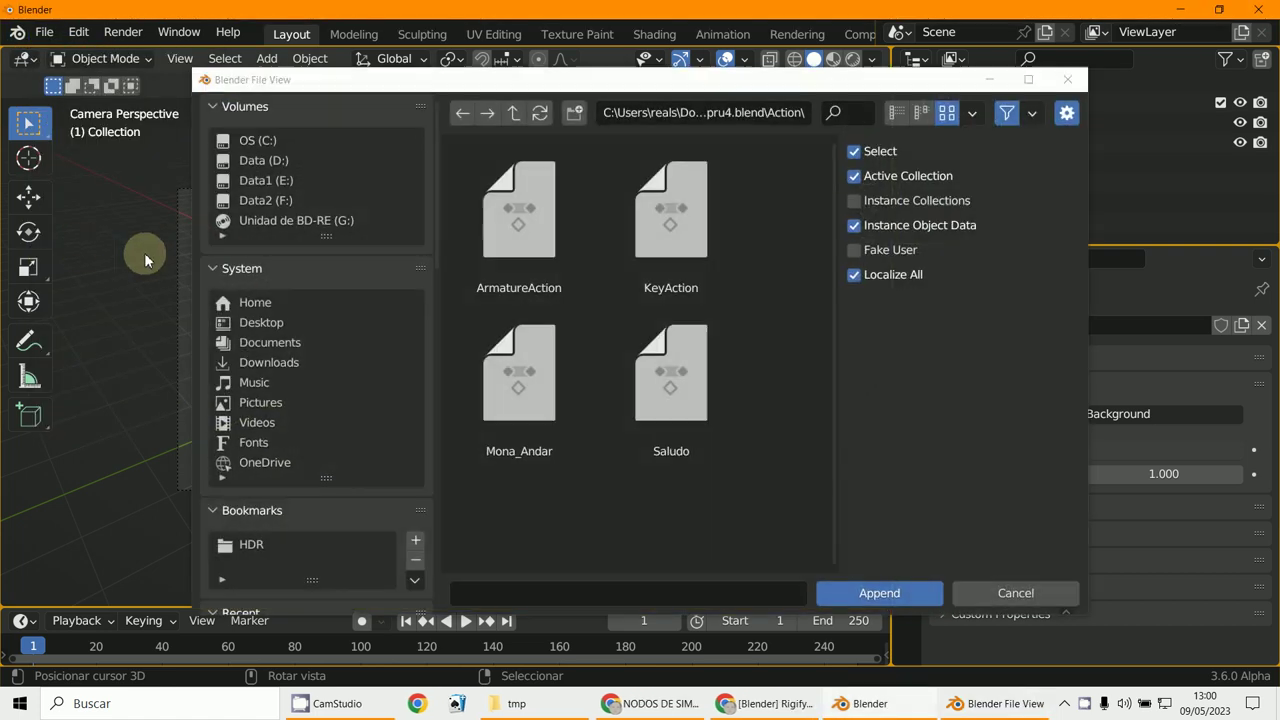
pyautogui.click(513, 112)
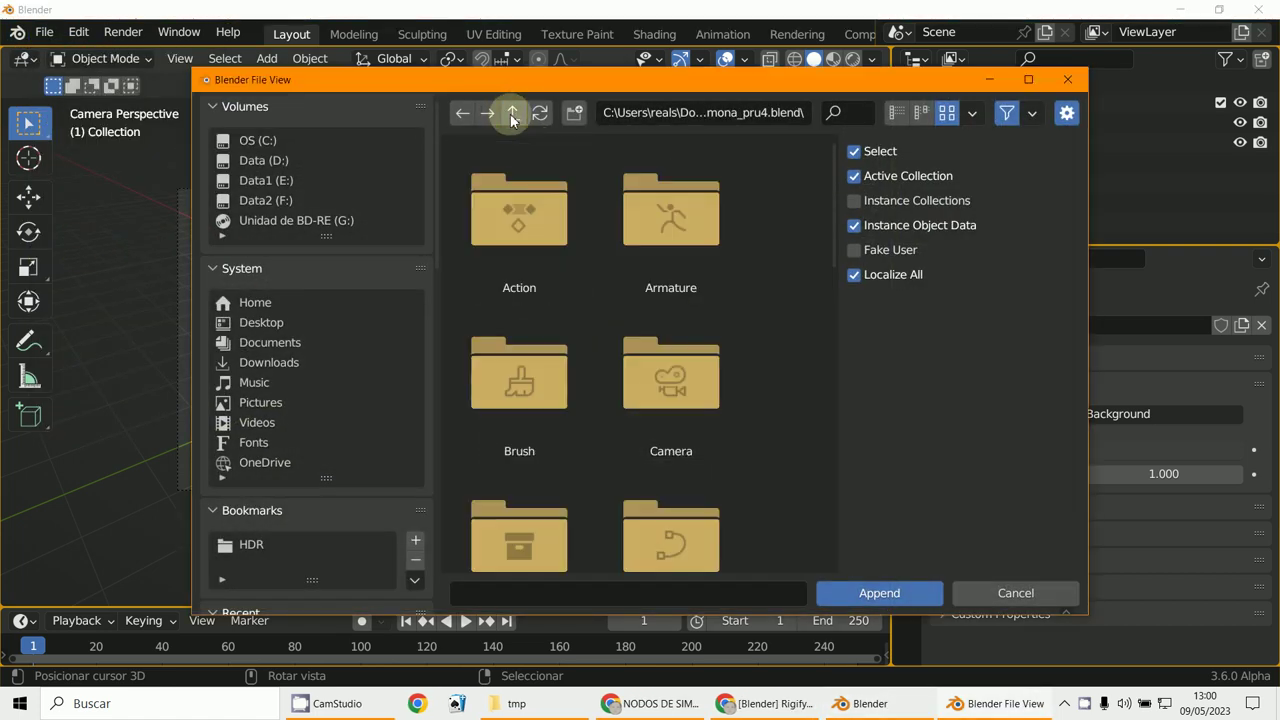
pyautogui.scroll(-6, 668, 349)
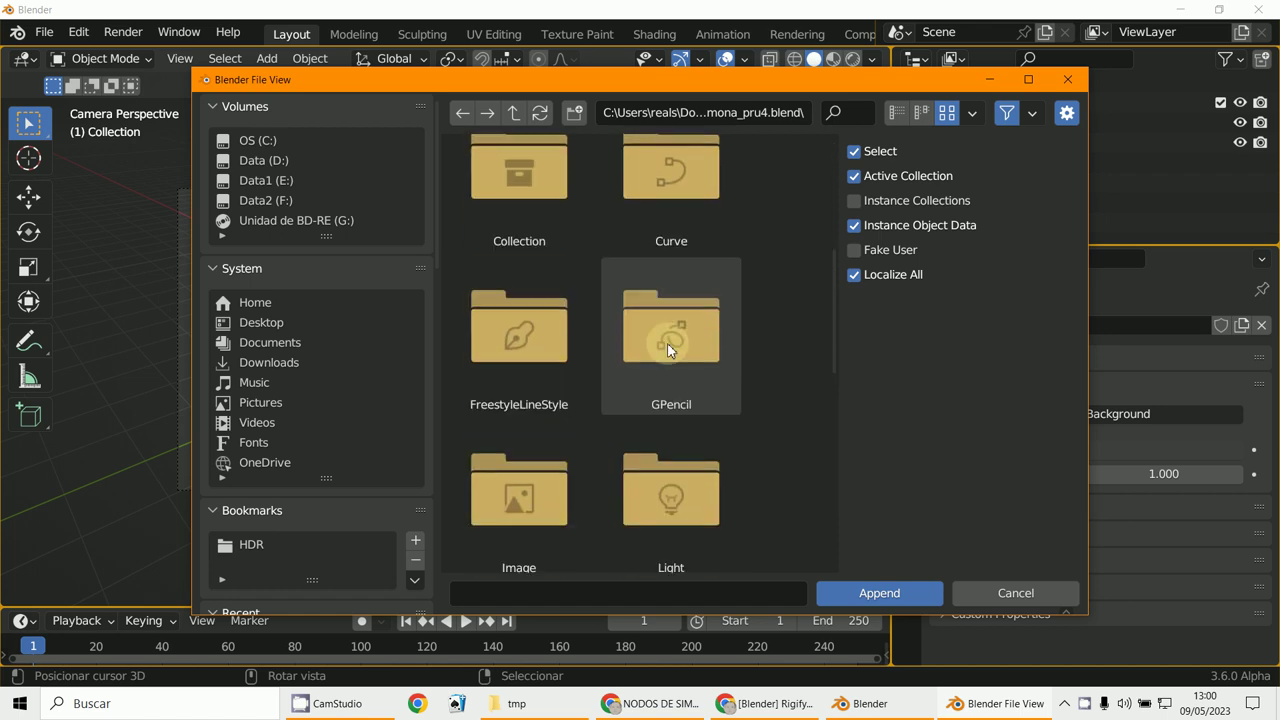
pyautogui.scroll(-5, 667, 342)
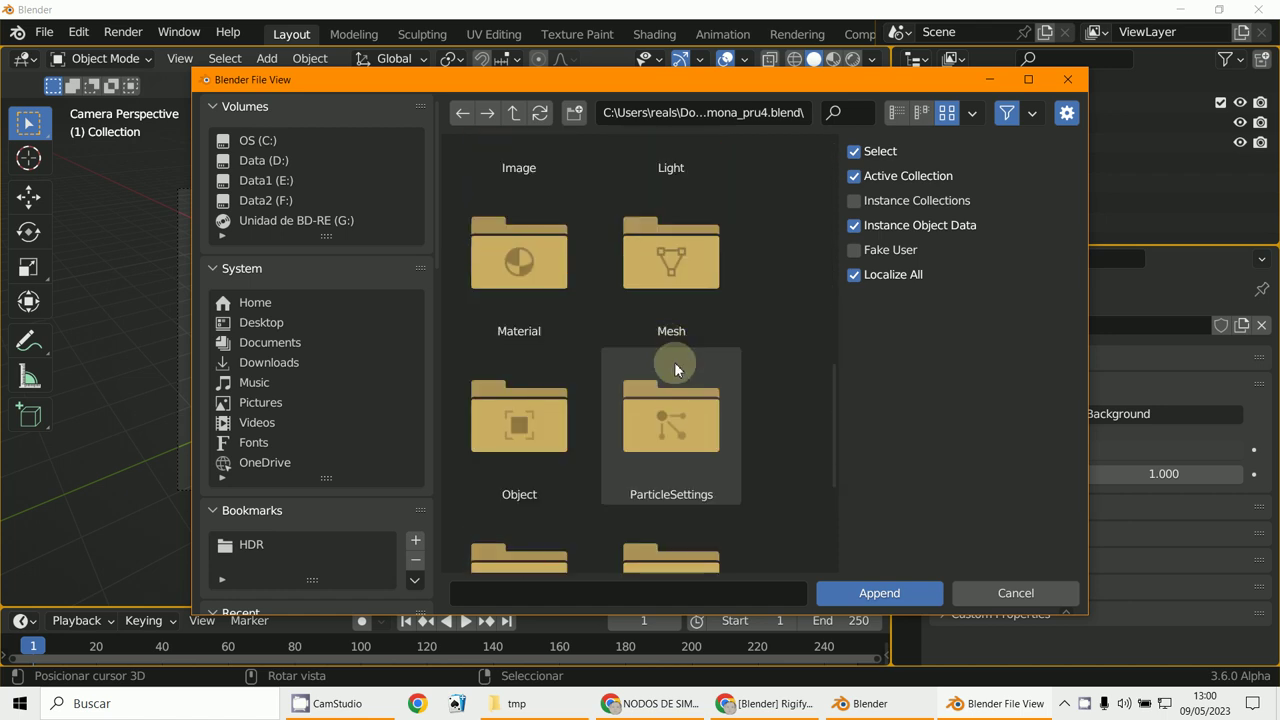
pyautogui.scroll(-1, 672, 372)
pyautogui.doubleClick(514, 343)
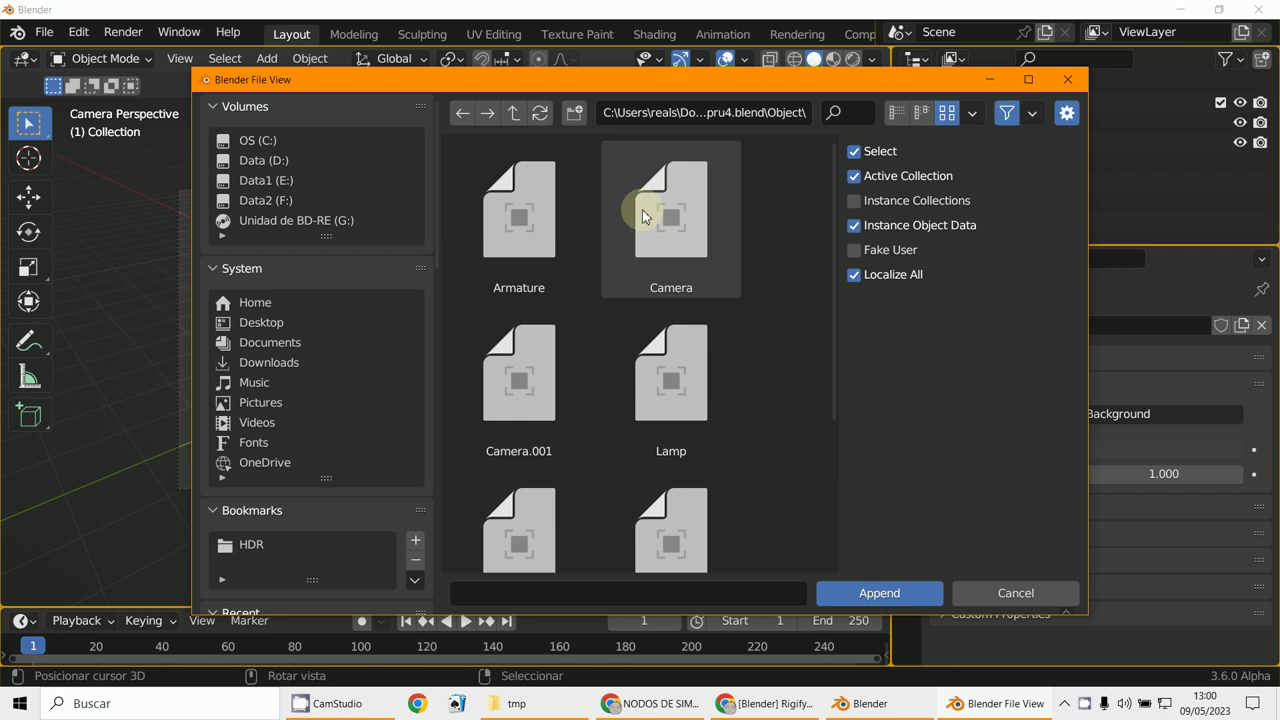
pyautogui.doubleClick(528, 257)
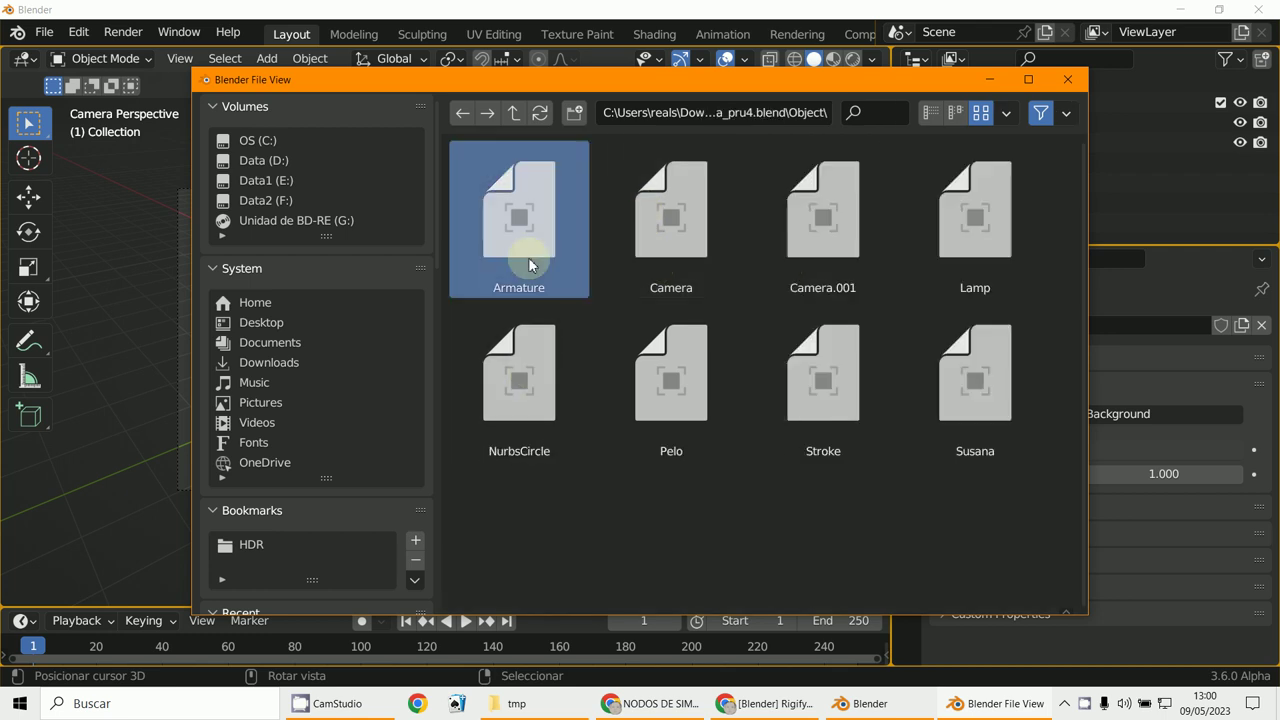
pyautogui.moveTo(556, 428); pyautogui.dragTo(660, 395, button='middle')
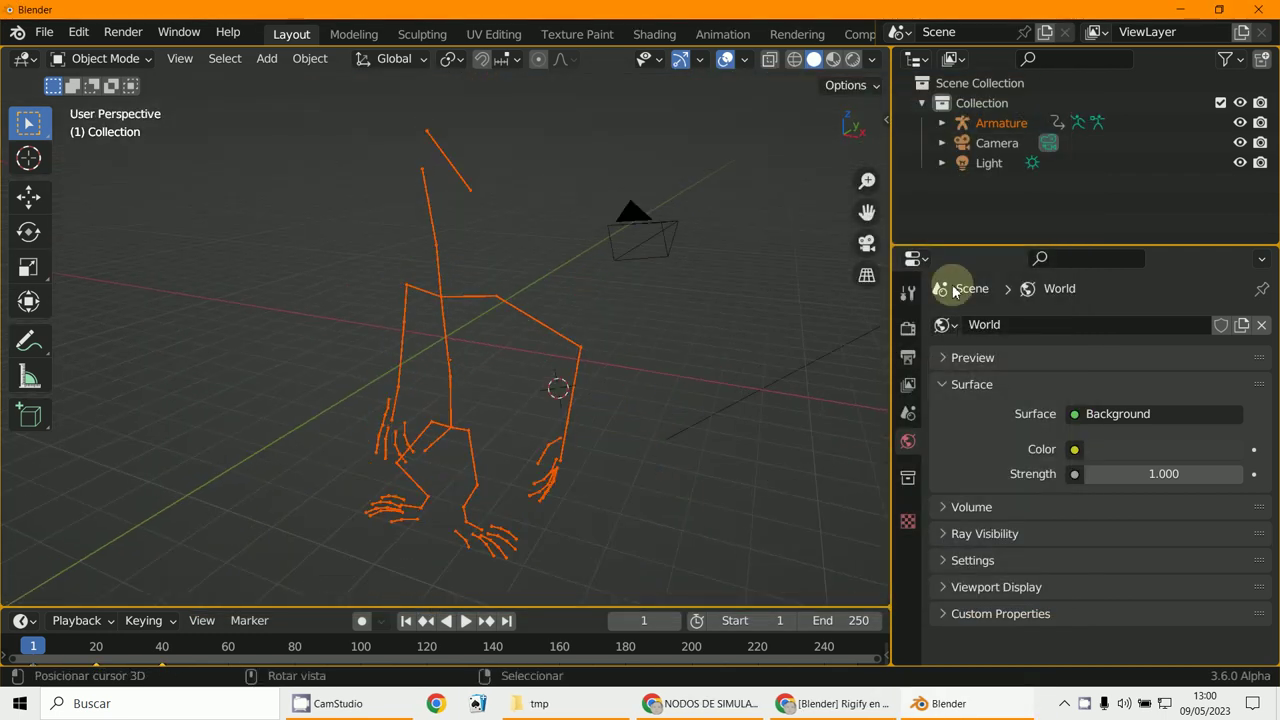
# Step: Change the Outliner area to a Dope Sheet editor and widen it toward the 3D viewport
pyautogui.click(917, 61)
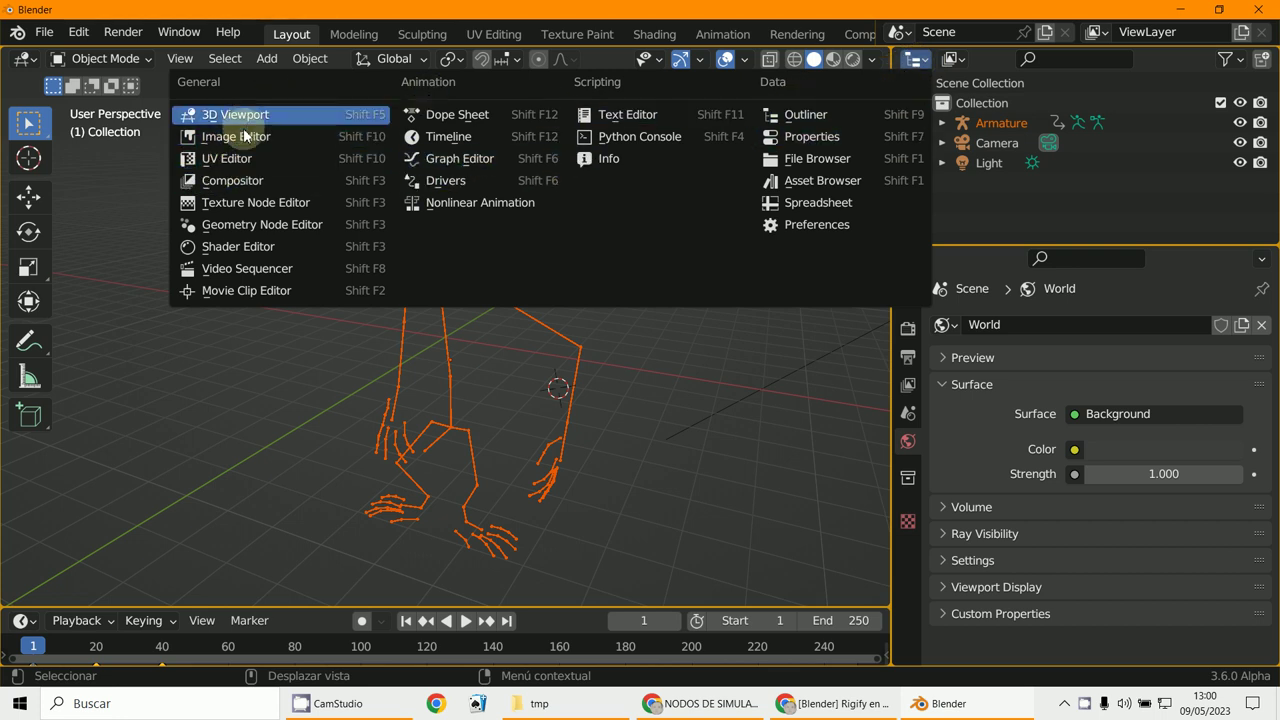
pyautogui.click(916, 66)
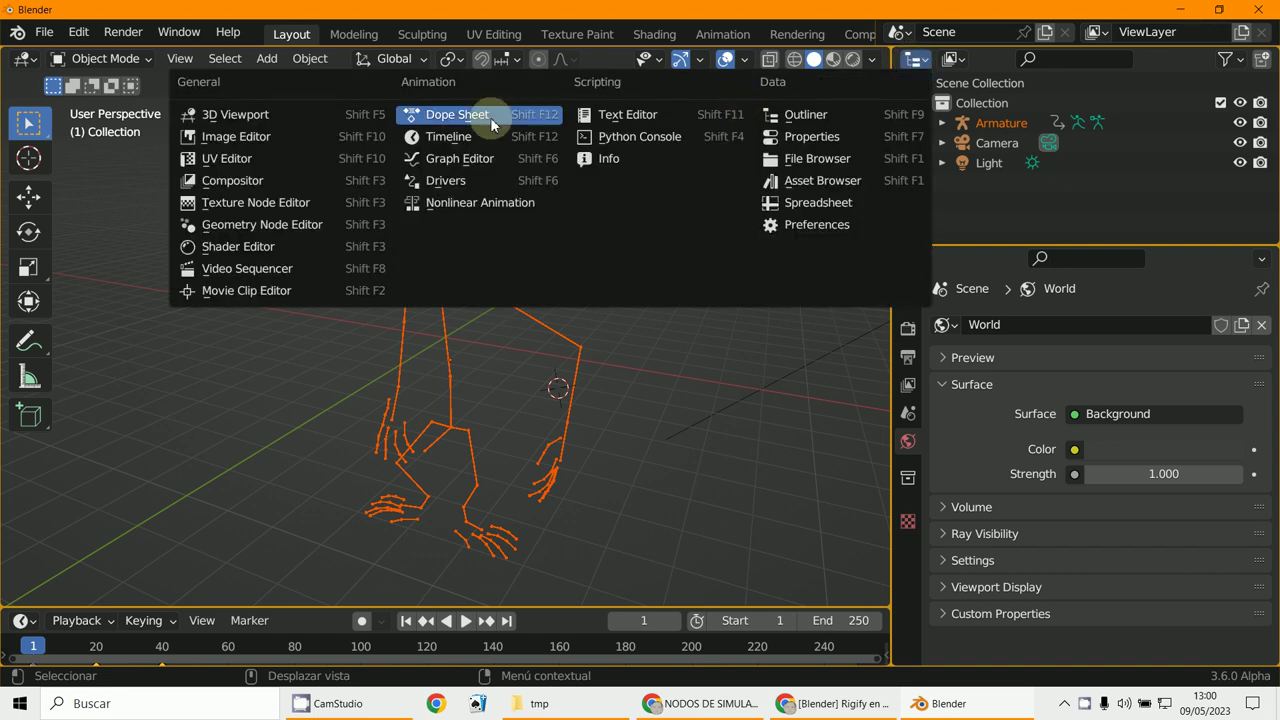
pyautogui.click(449, 121)
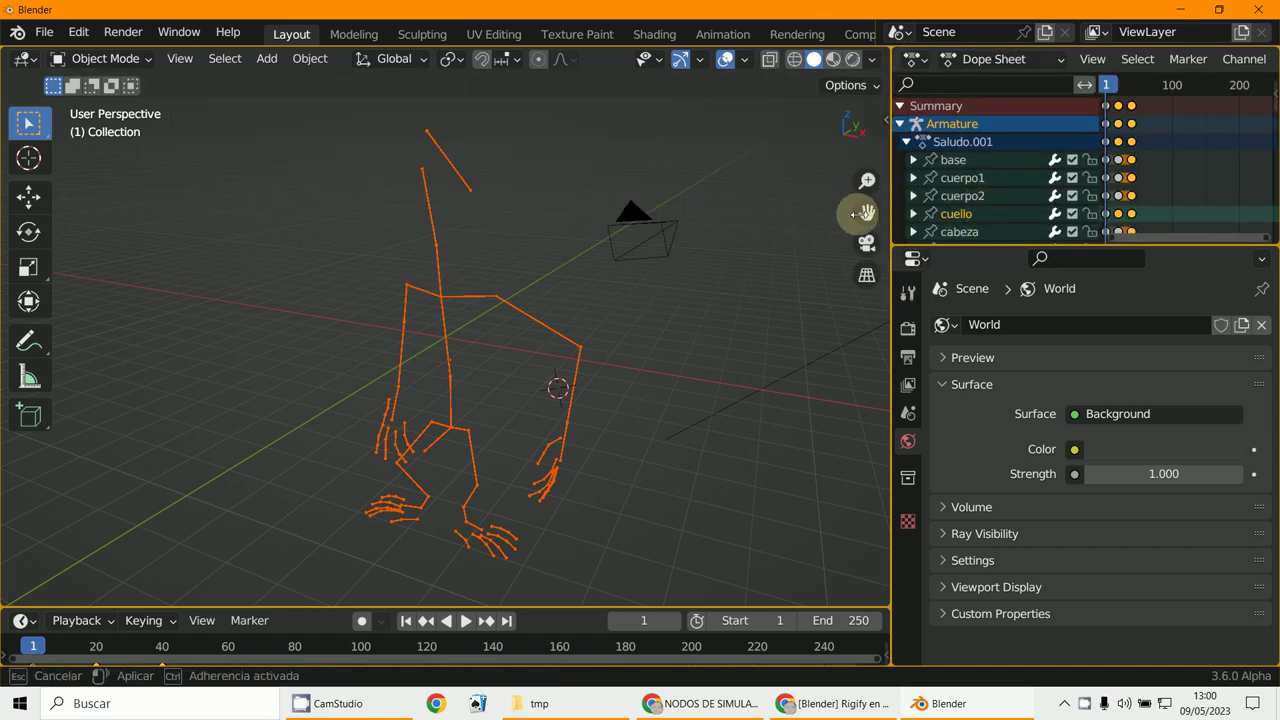
pyautogui.moveTo(891, 214); pyautogui.dragTo(830, 214)
# Step: Scrub the timeline to frame 43 and examine the armature's animation from different angles
pyautogui.moveTo(471, 309); pyautogui.dragTo(584, 358, button='middle')
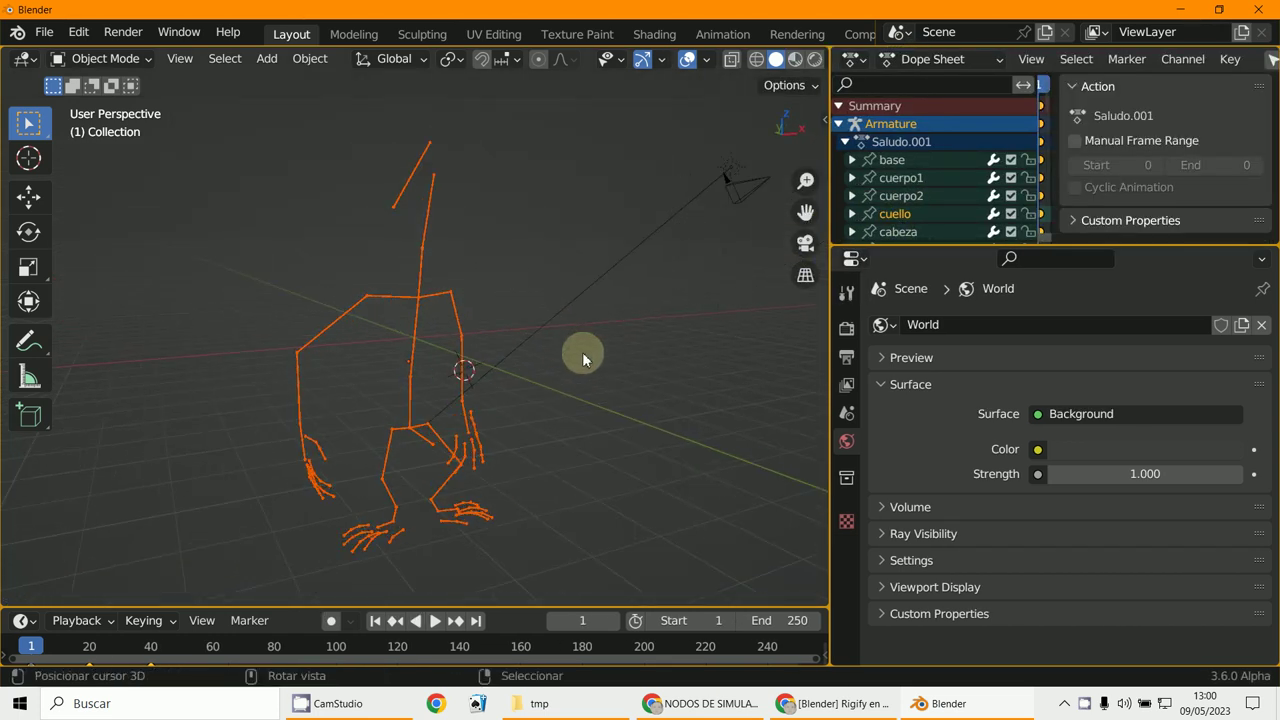
pyautogui.moveTo(40, 650); pyautogui.dragTo(160, 643)
pyautogui.moveTo(330, 520); pyautogui.dragTo(706, 486, button='middle')
# Step: Look up the saved character file in the Downloads folder, glance at the Rigify forum thread in Chrome and return to Blender
pyautogui.click(583, 712)
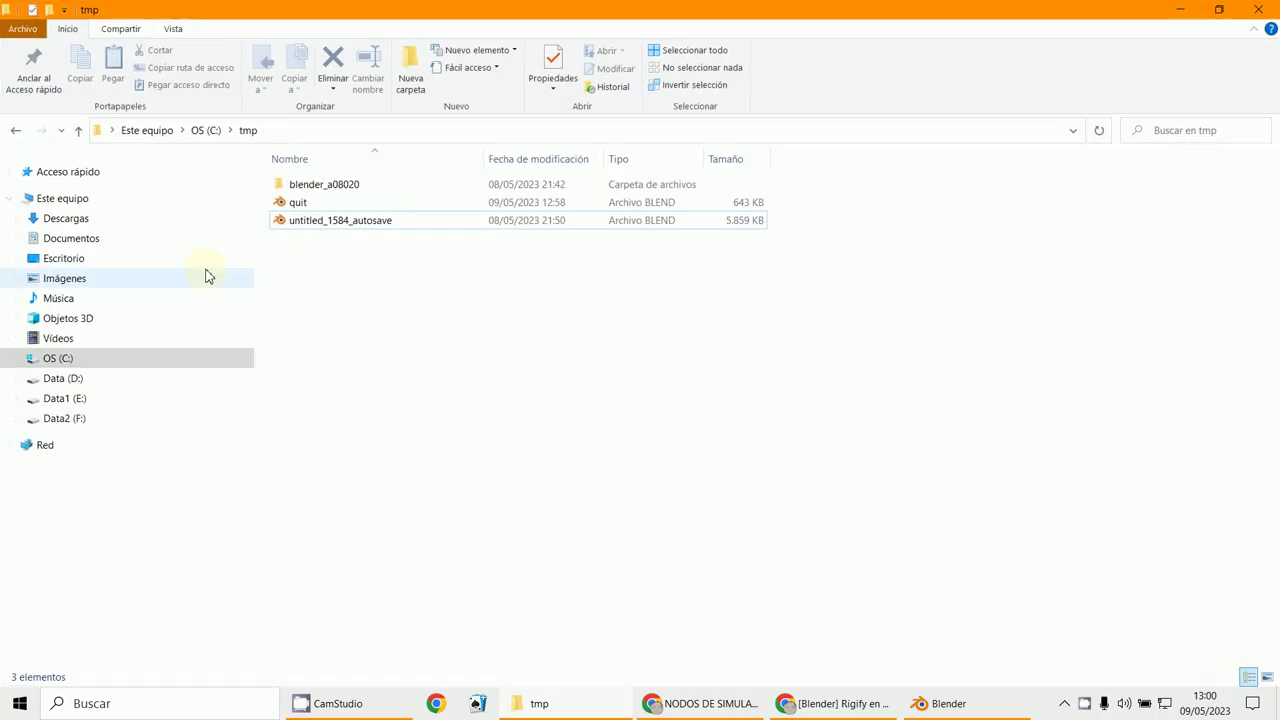
pyautogui.click(89, 222)
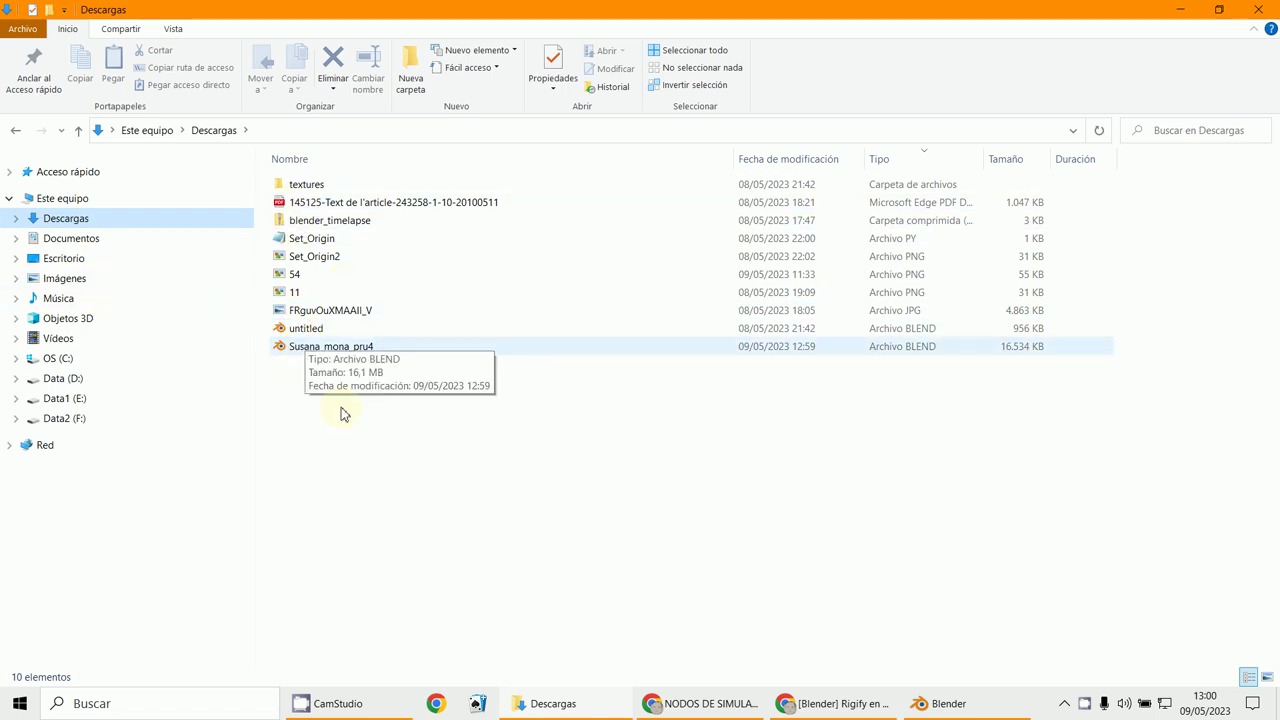
pyautogui.click(845, 708)
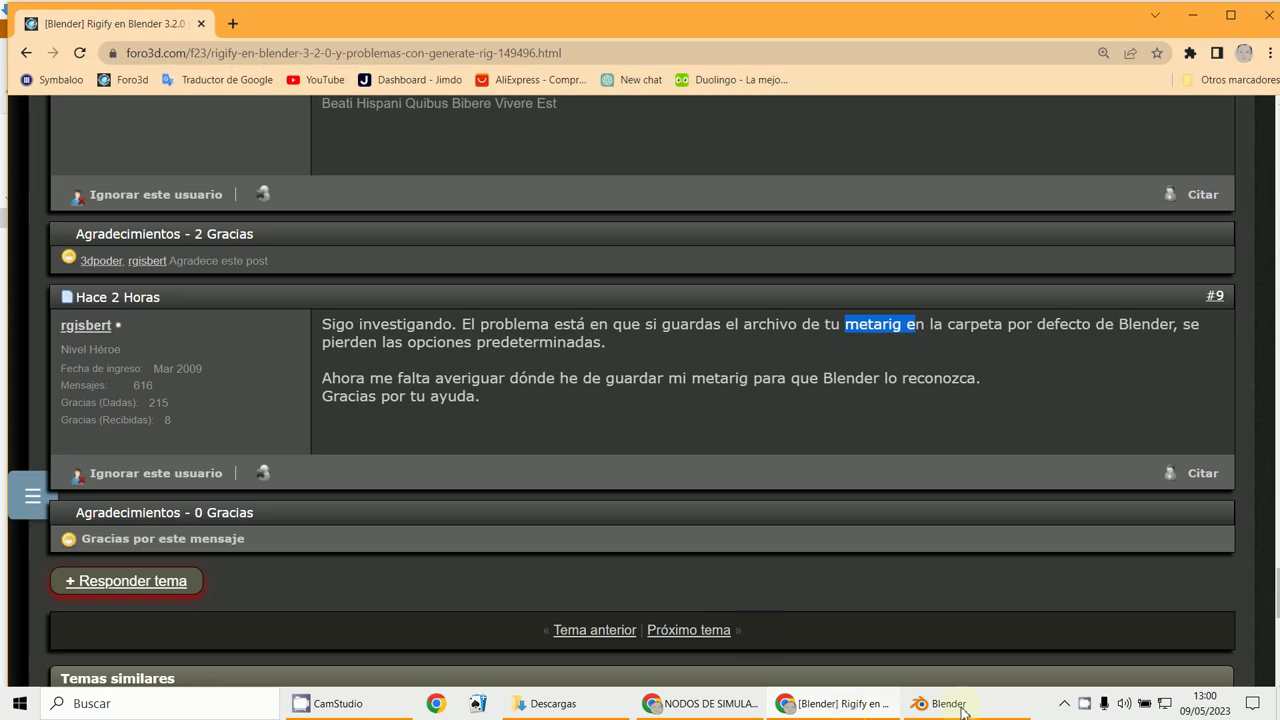
pyautogui.click(978, 706)
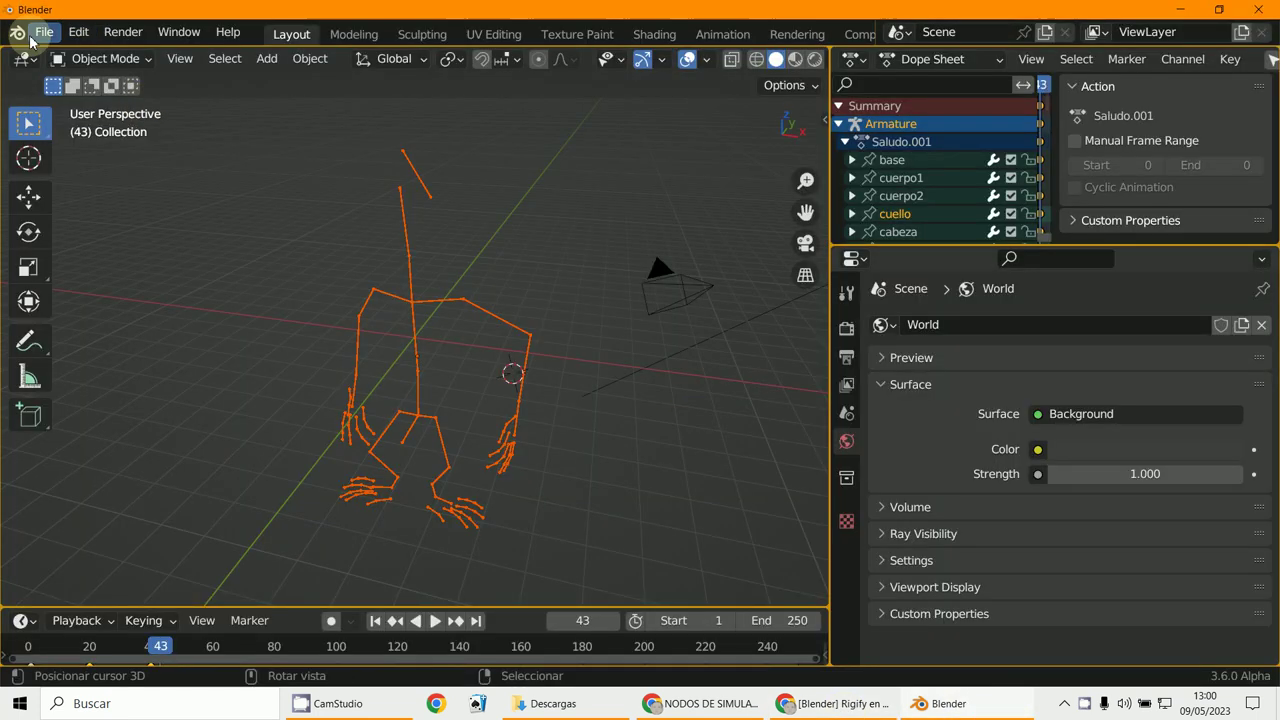
# Step: Reopen the Append browser at the top level of Susana_mona_pru4.blend and display its data categories as a vertical list
pyautogui.click(38, 34)
pyautogui.click(80, 251)
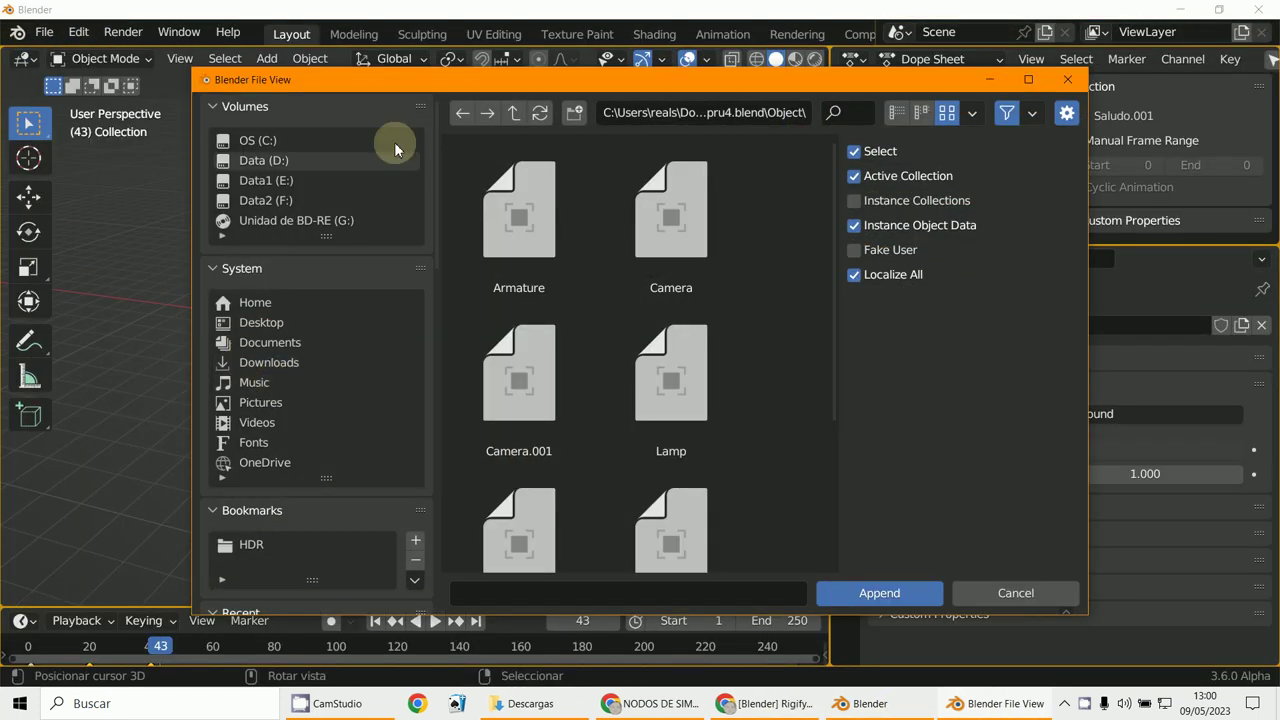
pyautogui.click(513, 121)
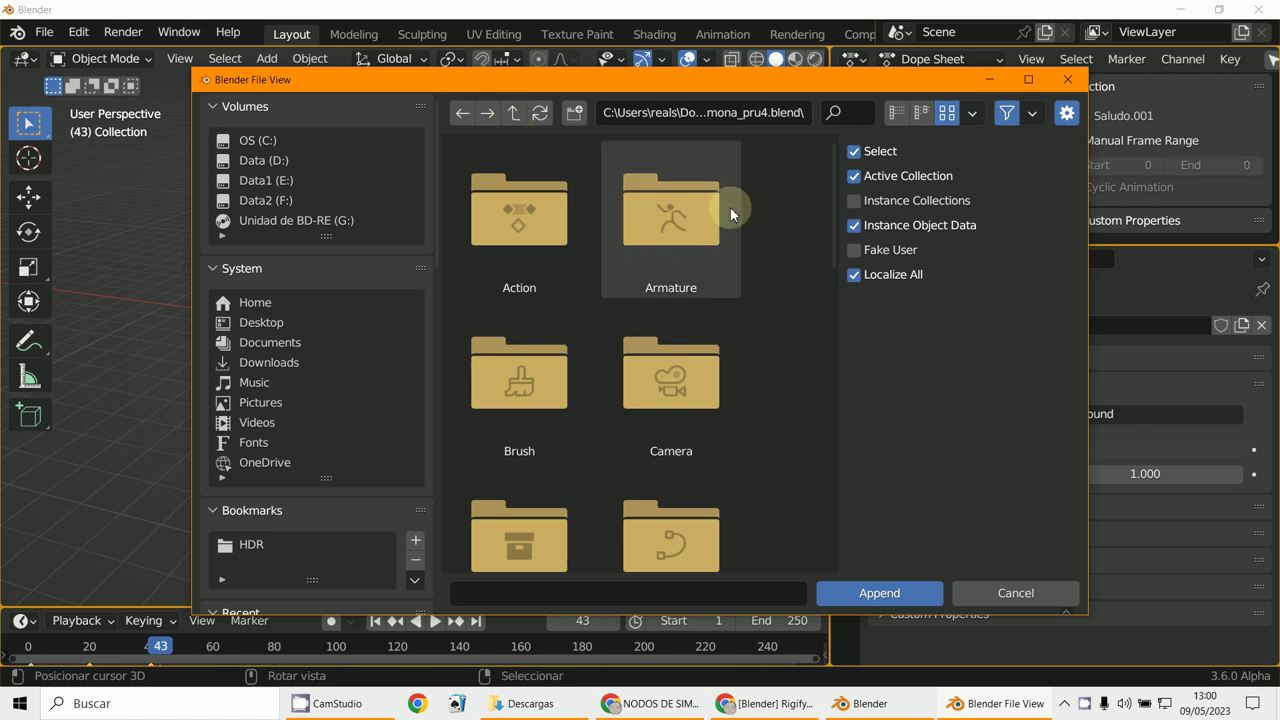
pyautogui.click(896, 115)
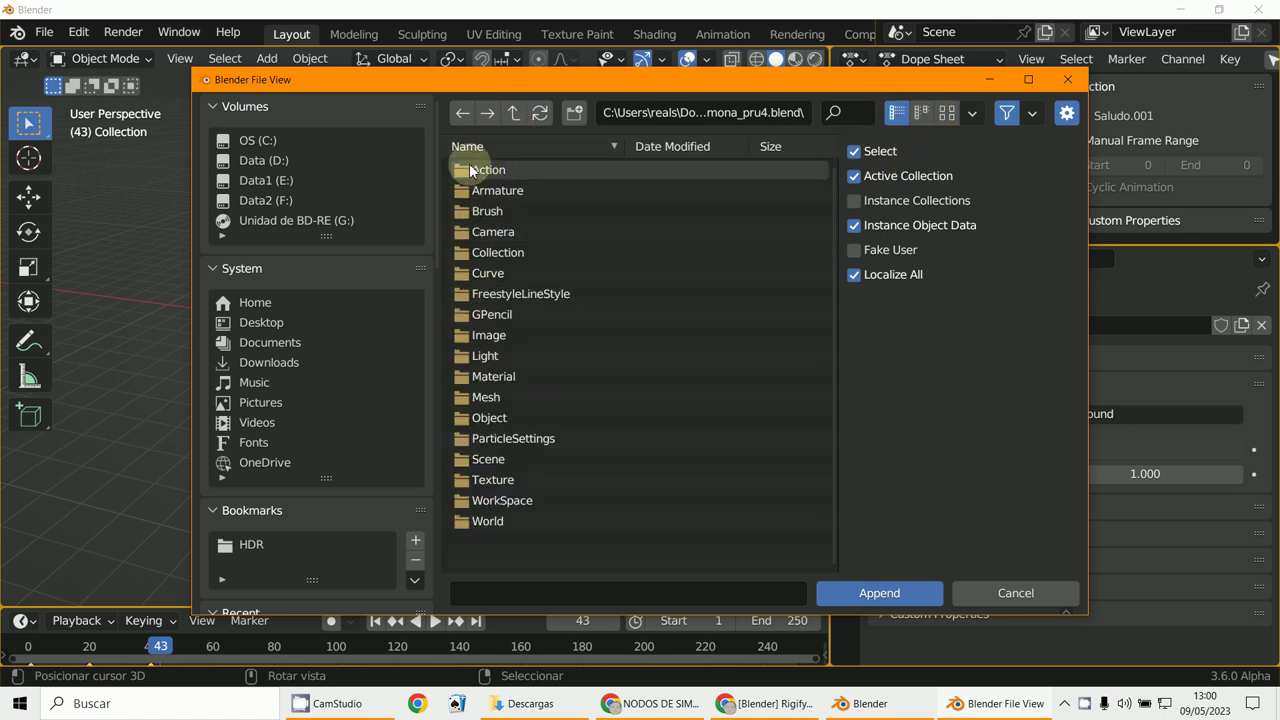
# Step: Examine the contents of the Mesh, Object, Armature and Action categories in Susana_mona_pru4.blend
pyautogui.click(462, 400)
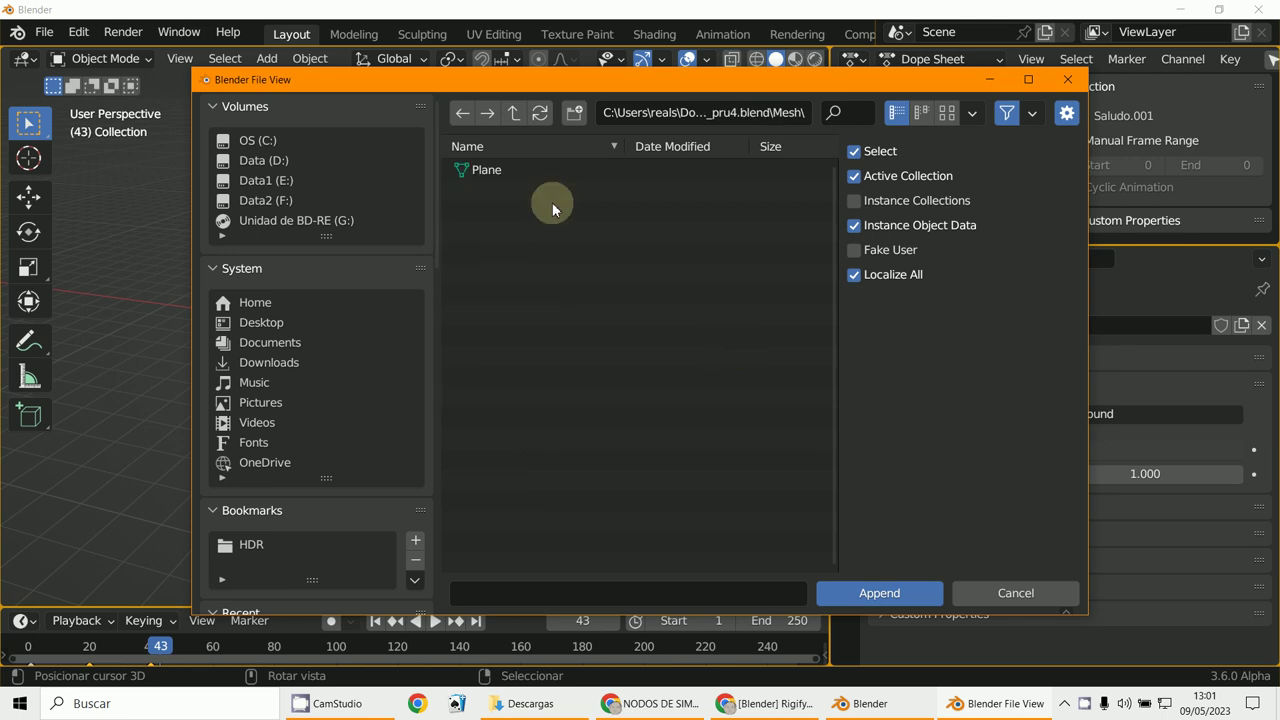
pyautogui.click(509, 116)
pyautogui.click(473, 411)
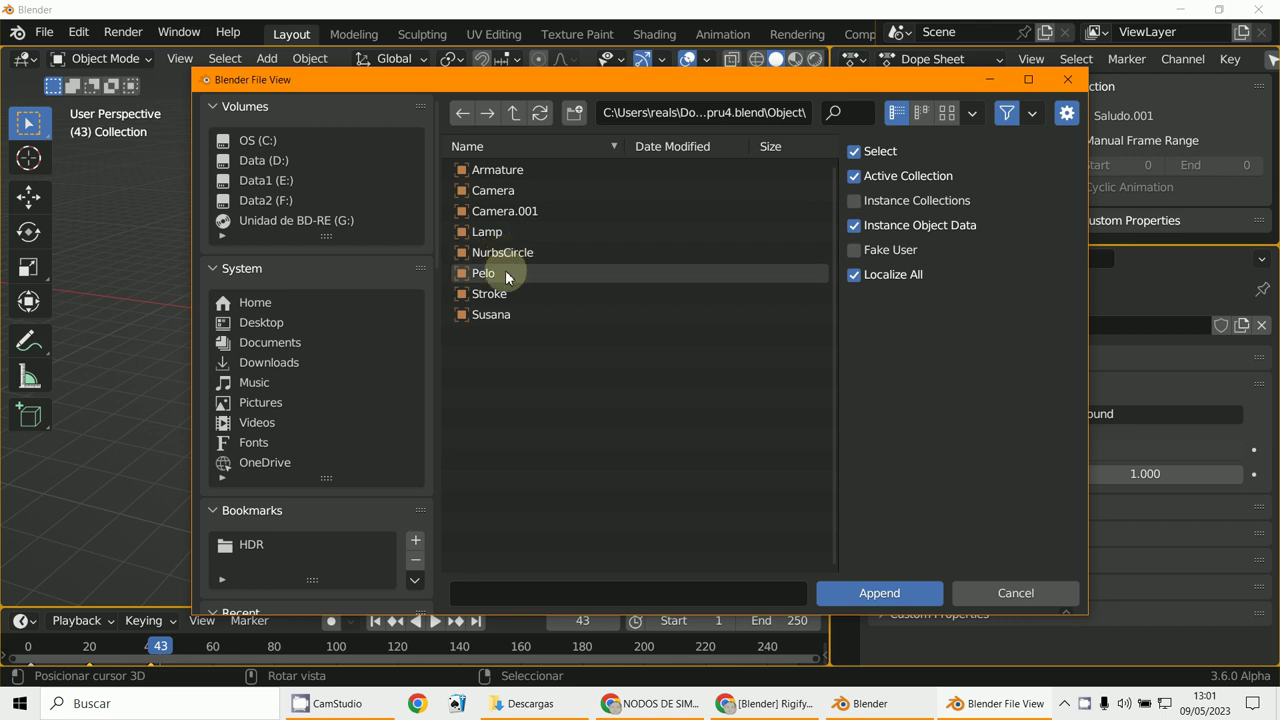
pyautogui.click(515, 113)
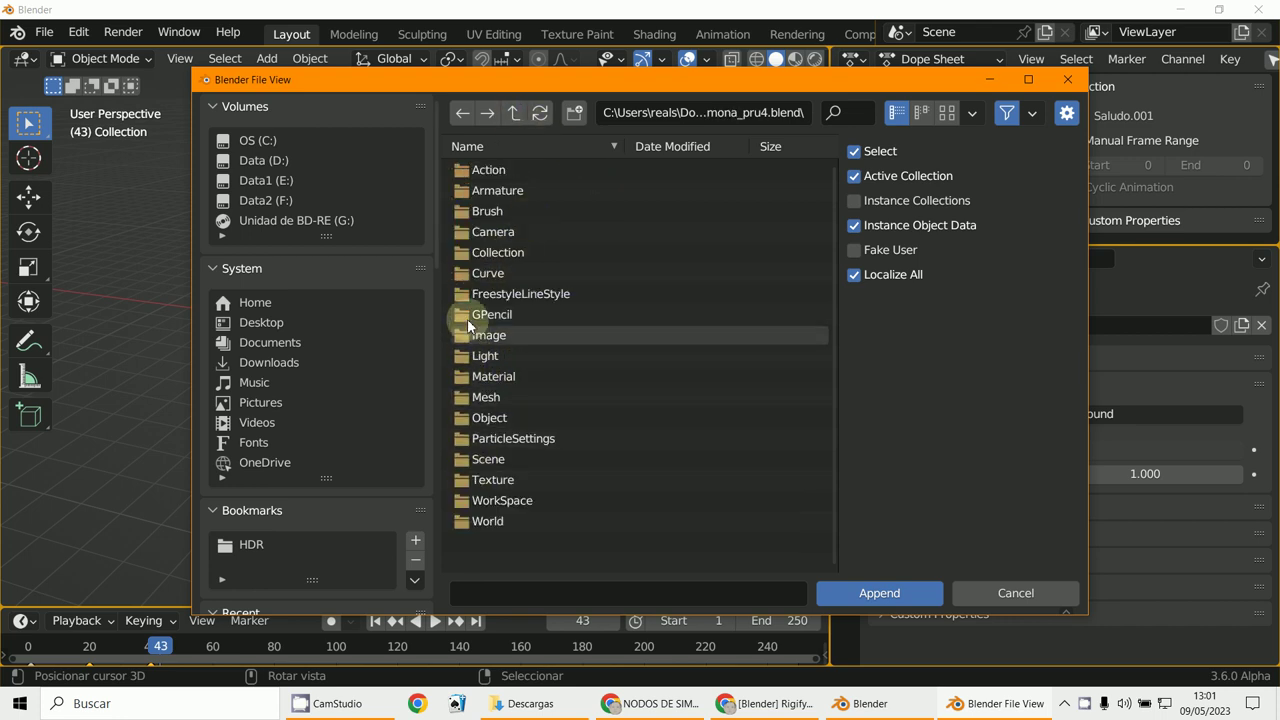
pyautogui.click(467, 195)
pyautogui.doubleClick(467, 195)
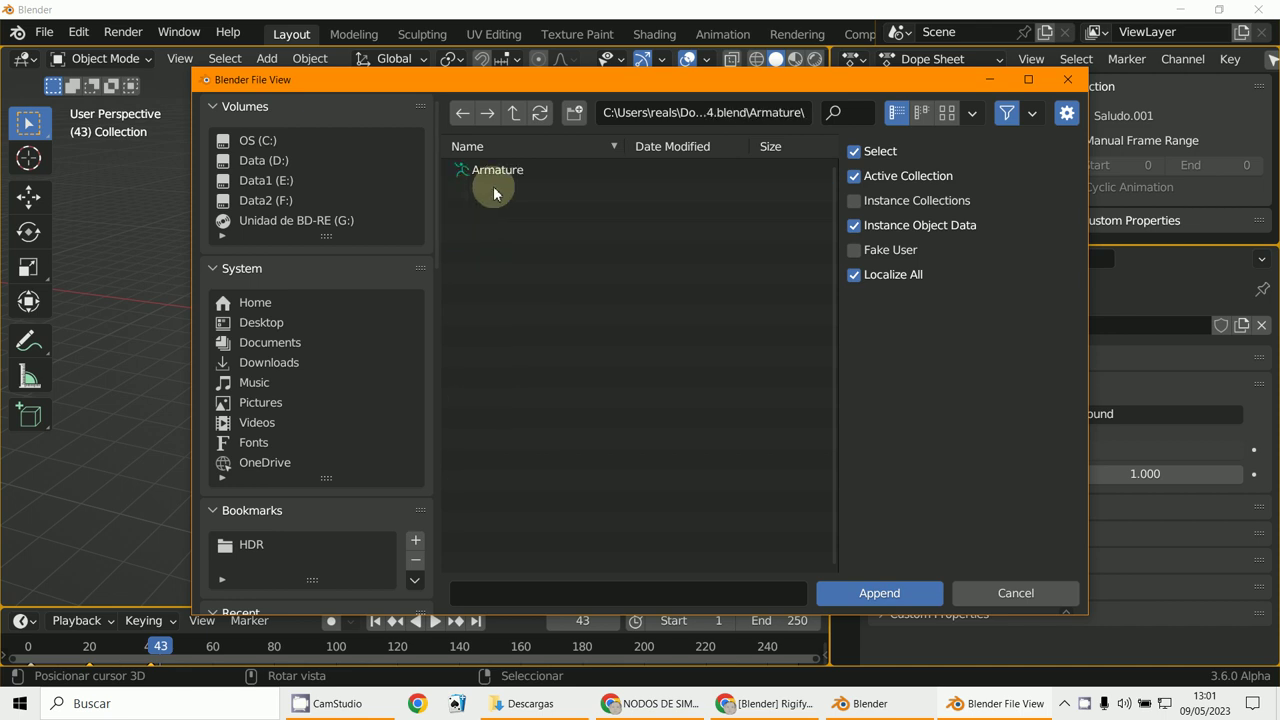
pyautogui.click(513, 113)
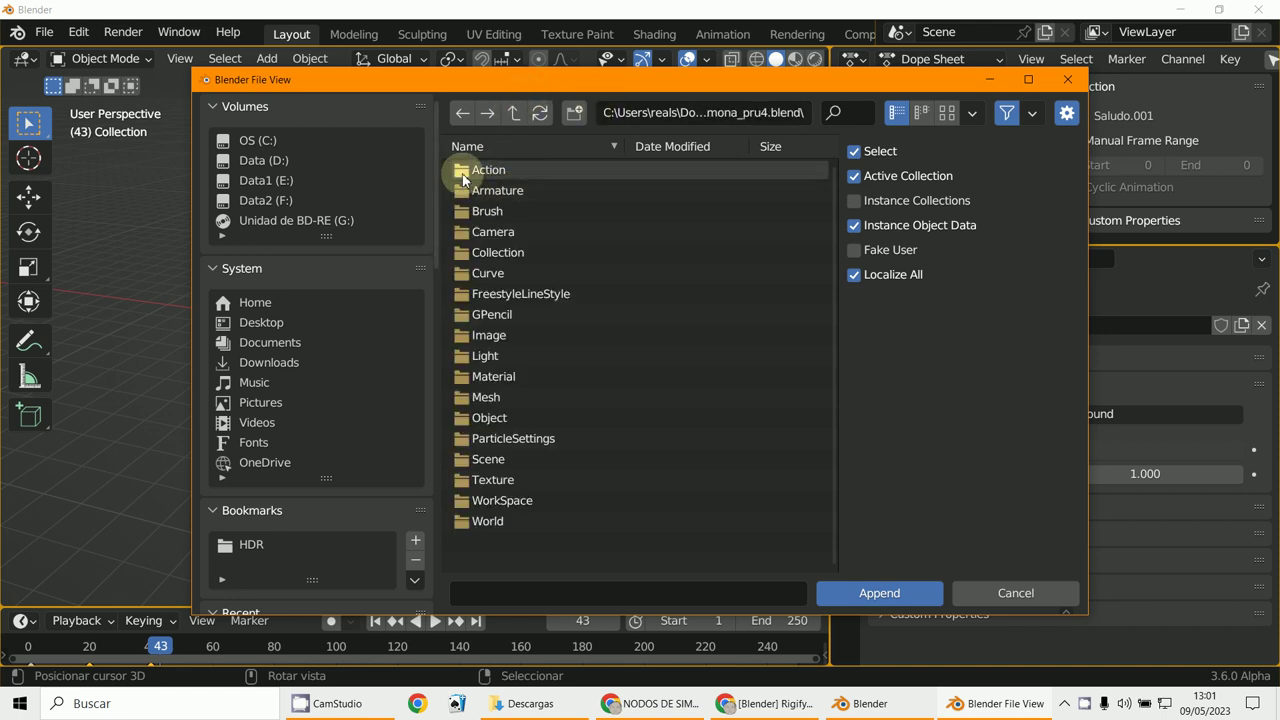
pyautogui.doubleClick(463, 177)
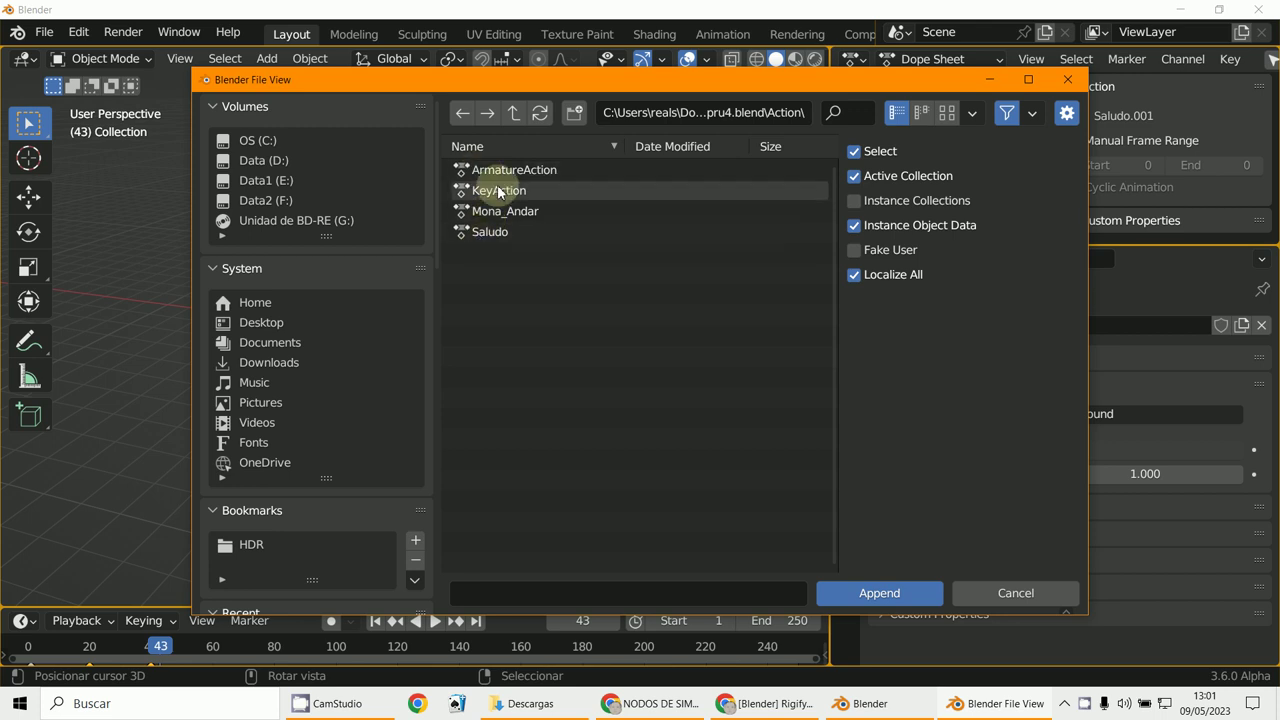